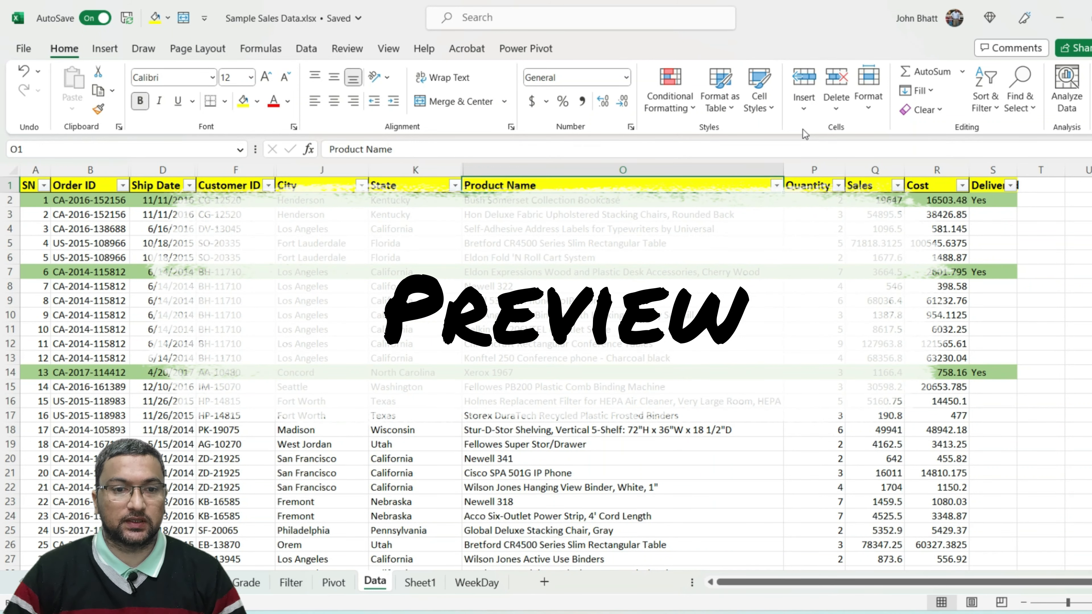
click(997, 230)
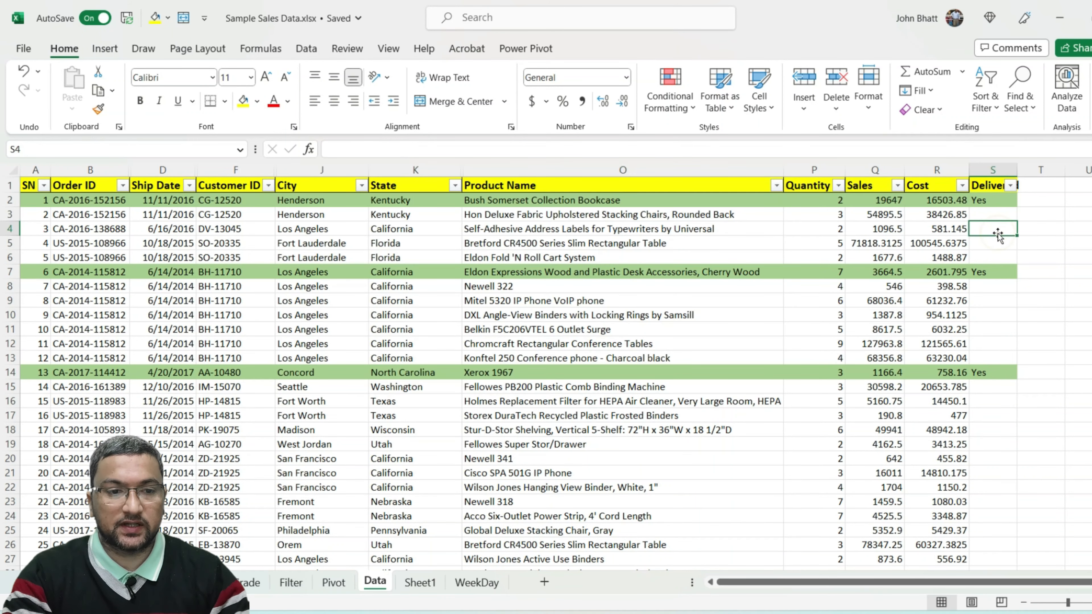
key(Up)
key(Up)
key(Up)
key(Down)
key(Up)
key(Down)
key(Down)
key(Up)
key(Up)
key(Down)
key(Up)
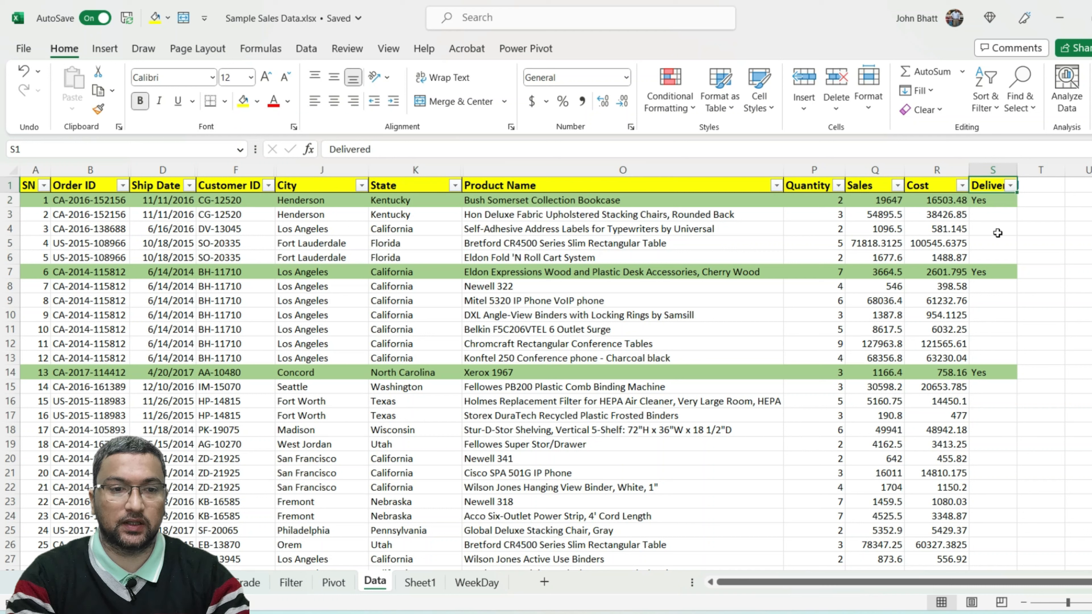
Enter Yes in the Delivered column for row 5.
click(487, 237)
key(Right)
key(Right)
key(Right)
key(Right)
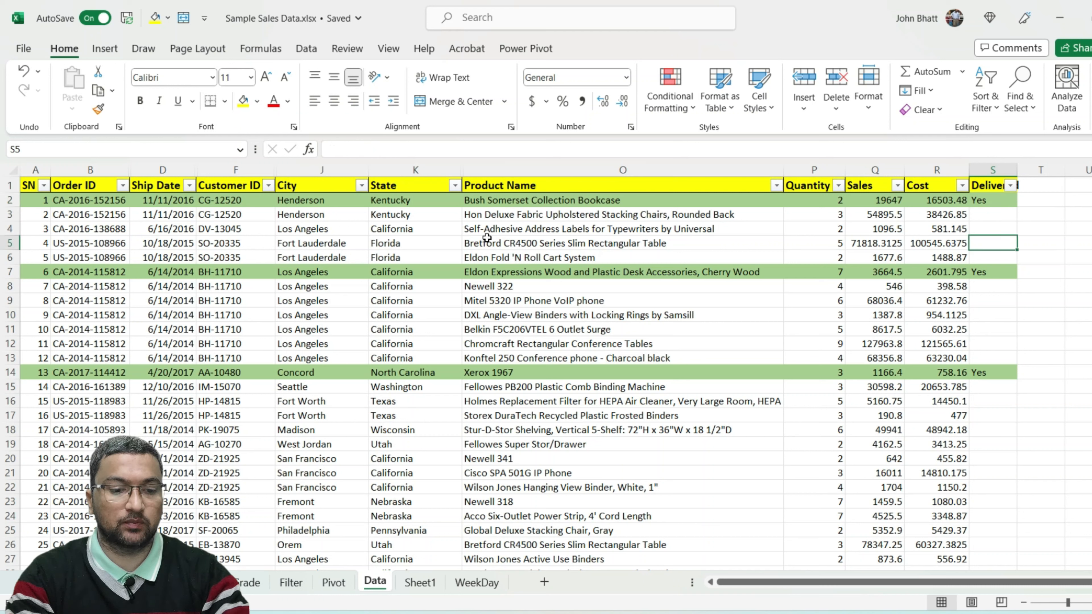
text(Yes)
key(Return)
key(Up)
key(Left)
key(Left)
key(Left)
key(Left)
key(Left)
key(Left)
key(Left)
key(Left)
key(Left)
key(Left)
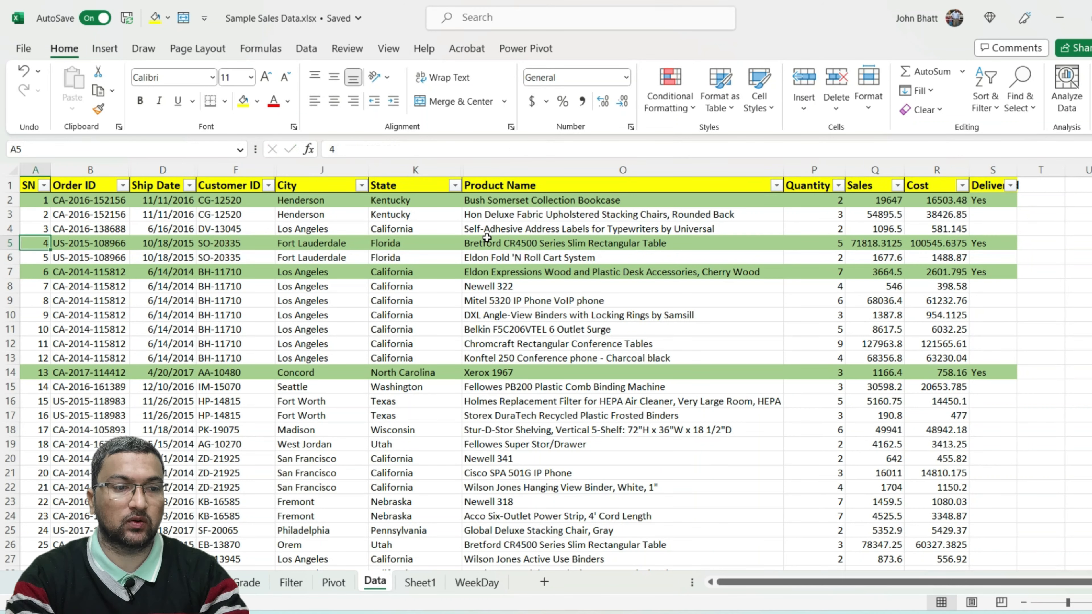
Try entering No in the Delivered column for row 10.
key(Down)
key(Down)
key(Down)
key(Down)
key(Down)
key(Right)
key(Right)
key(Right)
key(Right)
key(Right)
key(Right)
key(Right)
key(Right)
key(Right)
key(Right)
key(Right)
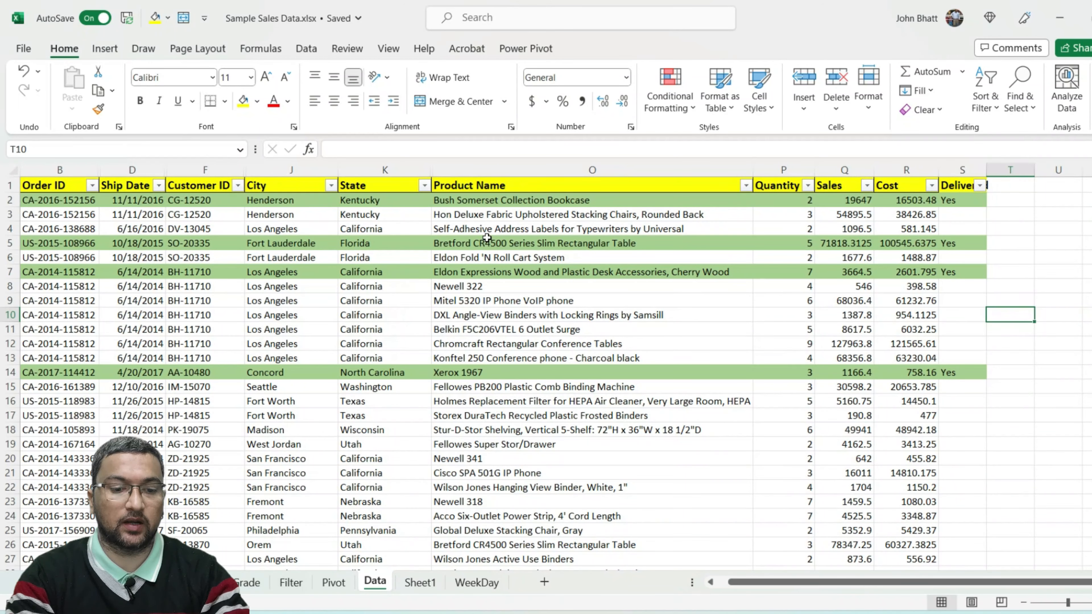
key(Left)
text(No)
key(ctrl+Return)
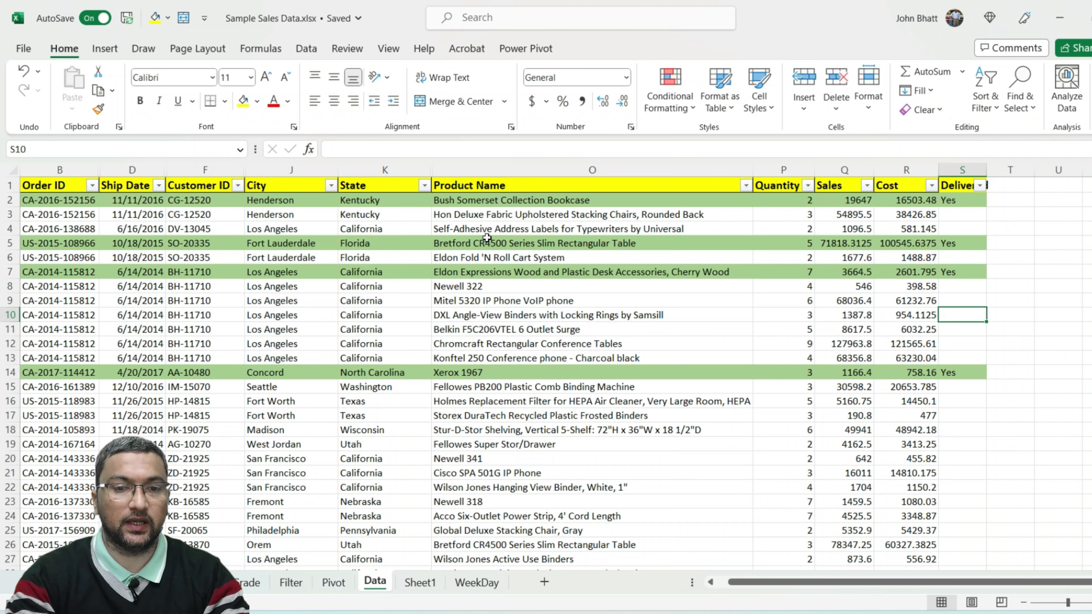
key(Left)
key(Left)
key(Left)
key(Left)
key(Left)
key(Left)
key(Left)
key(Left)
key(Left)
key(Left)
key(Up)
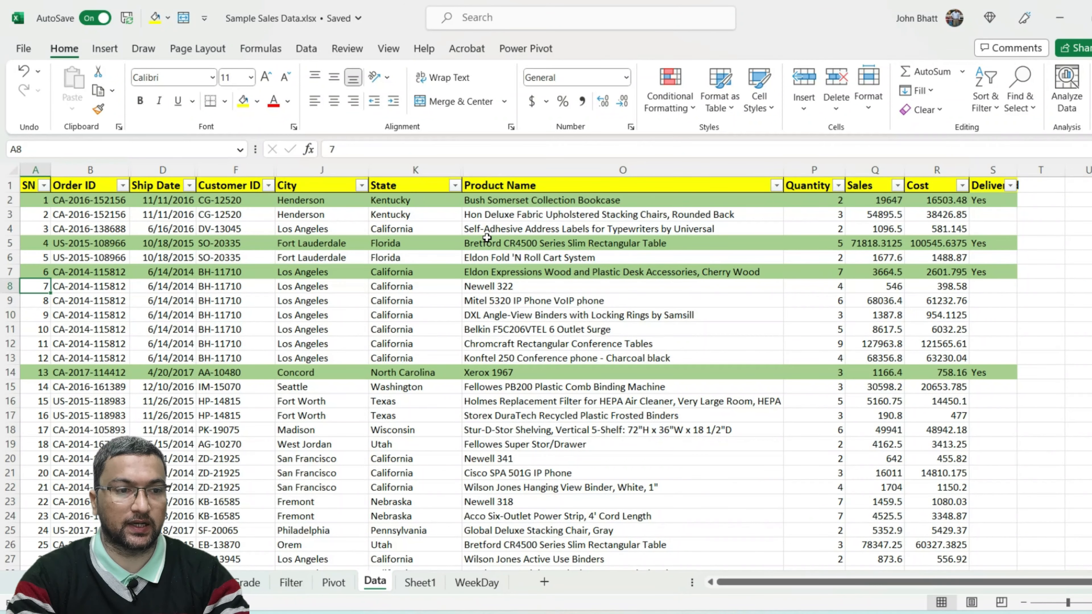
key(ctrl+Up)
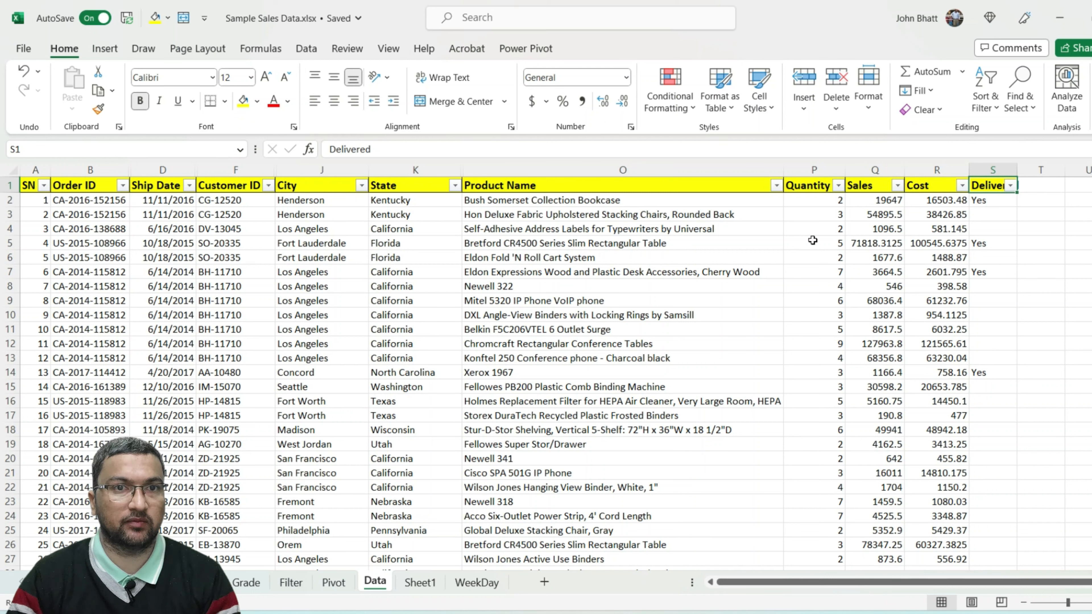
click(743, 217)
click(983, 185)
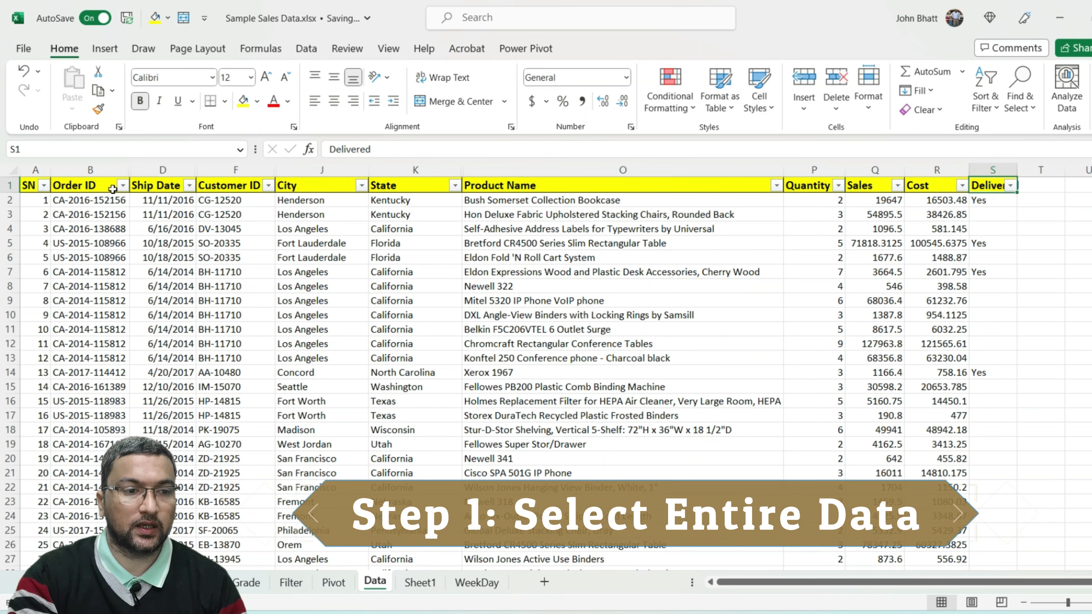
Select the sales data from the SN header through the Delivered column and extend the selection to entire columns A to S.
click(23, 184)
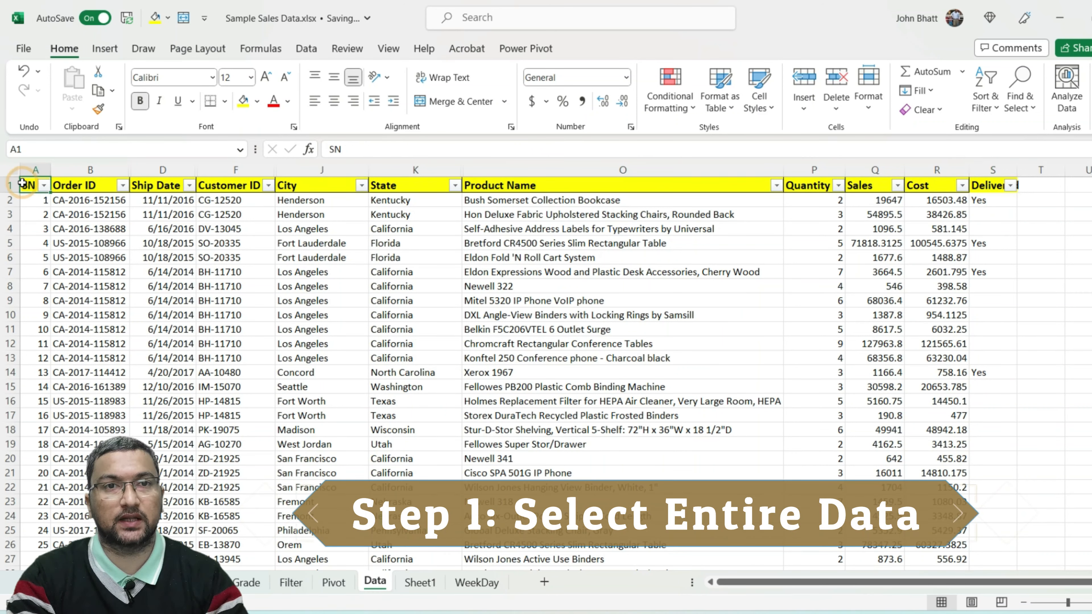
key(Right)
click(23, 183)
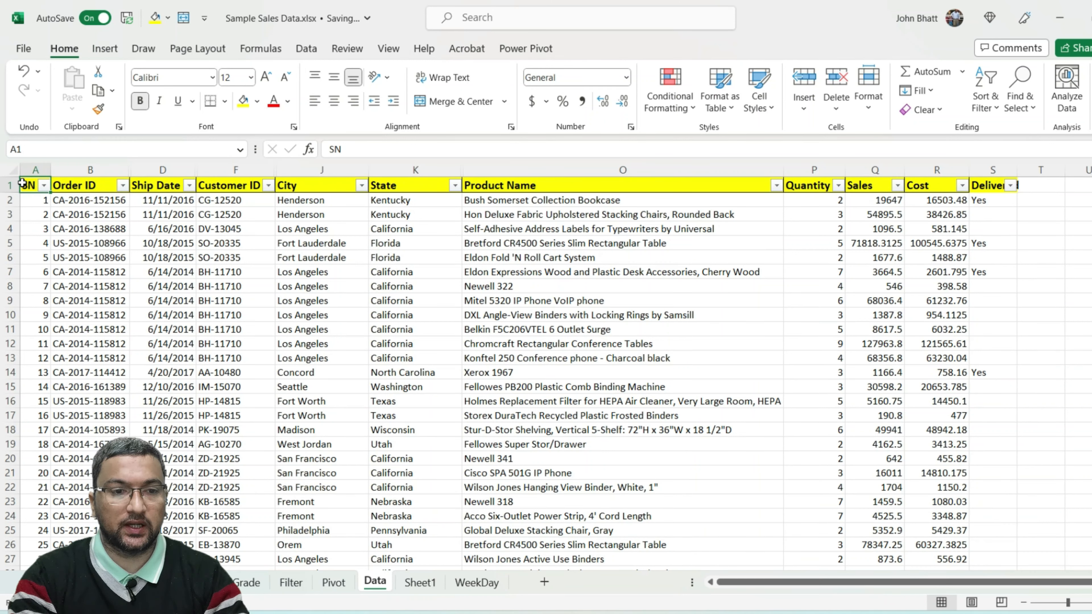
key(ctrl+shift+Right)
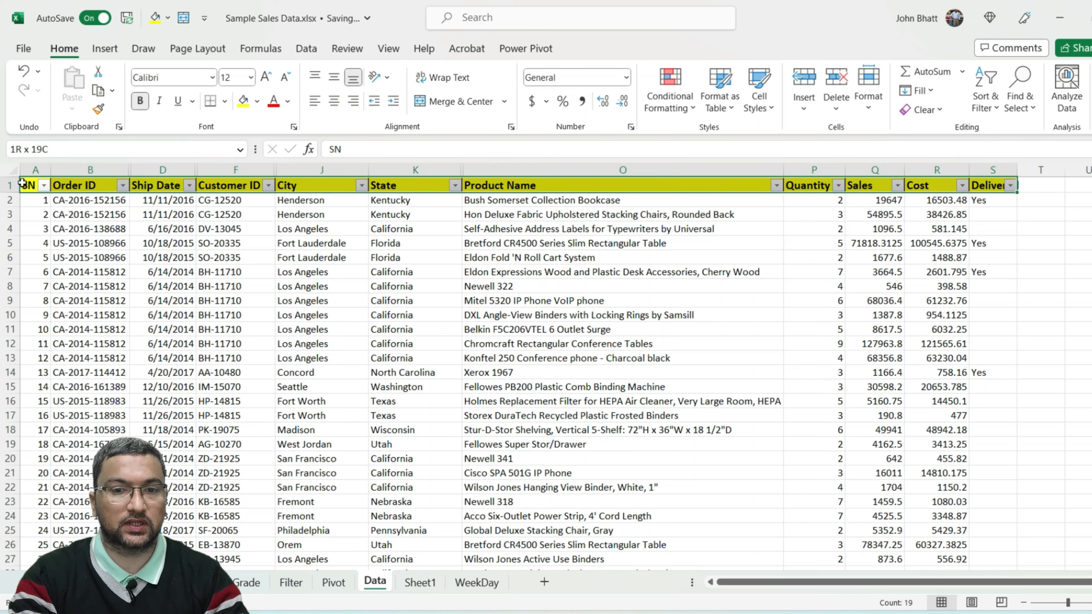
key(ctrl+shift+Down)
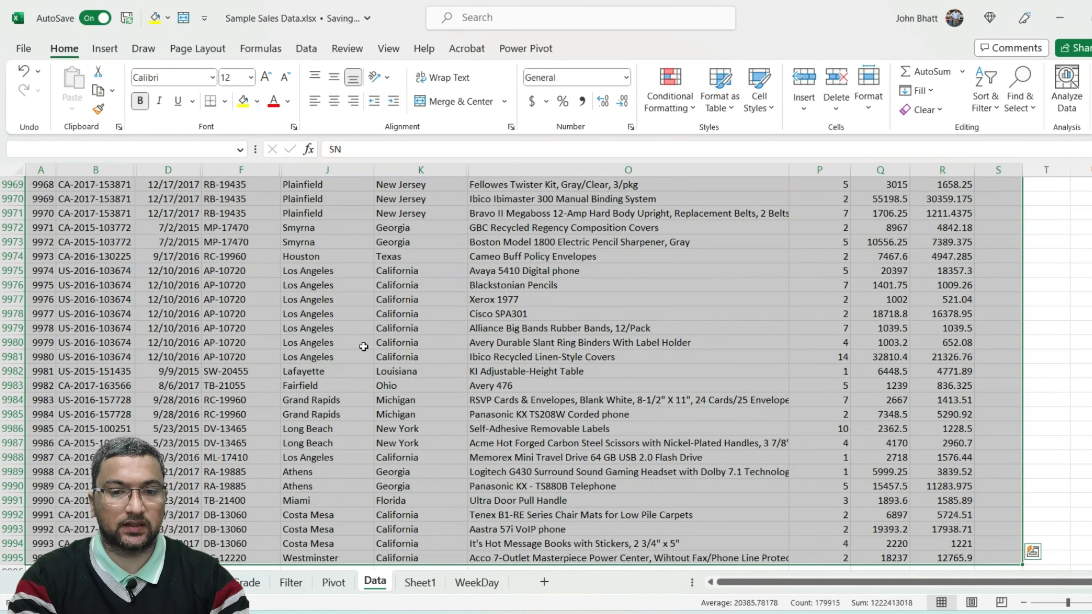
scroll(431, 378, down, 4)
scroll(434, 380, up, 2)
scroll(434, 379, up, 1)
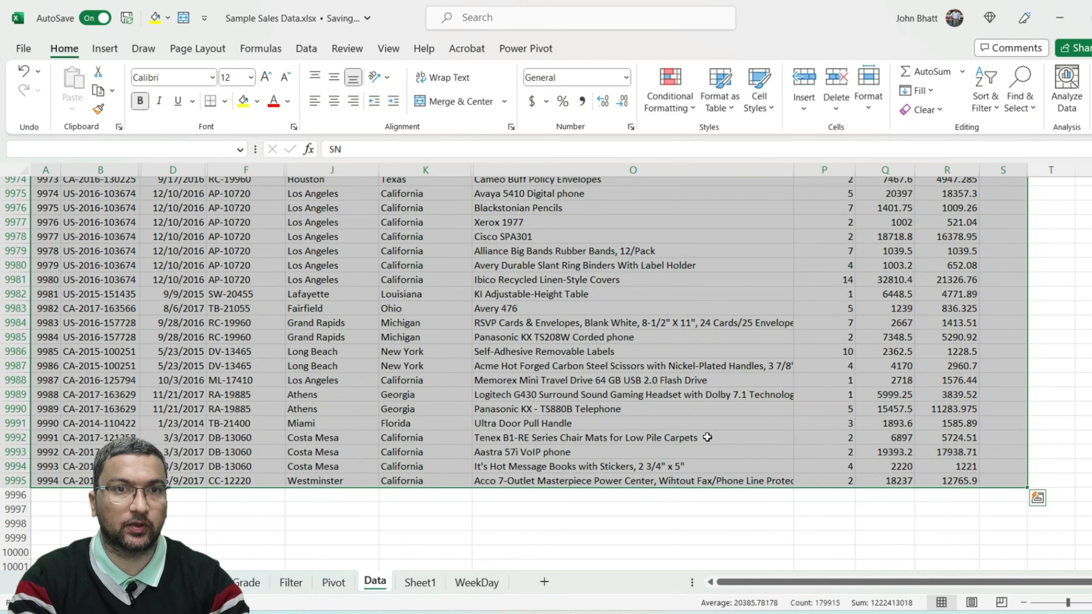
key(ctrl+space)
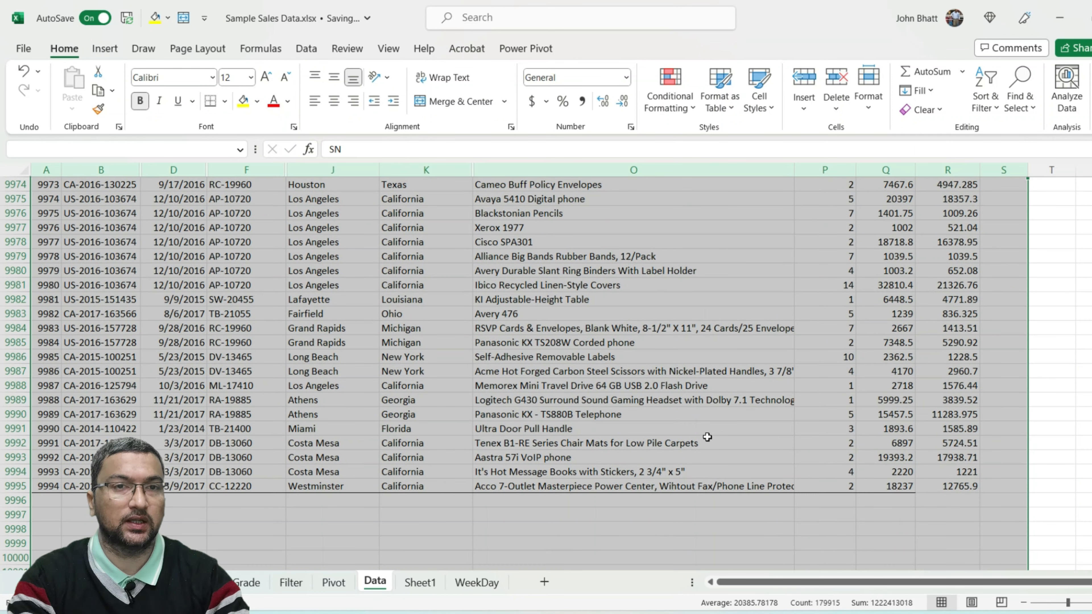
key(ctrl+shift+Up)
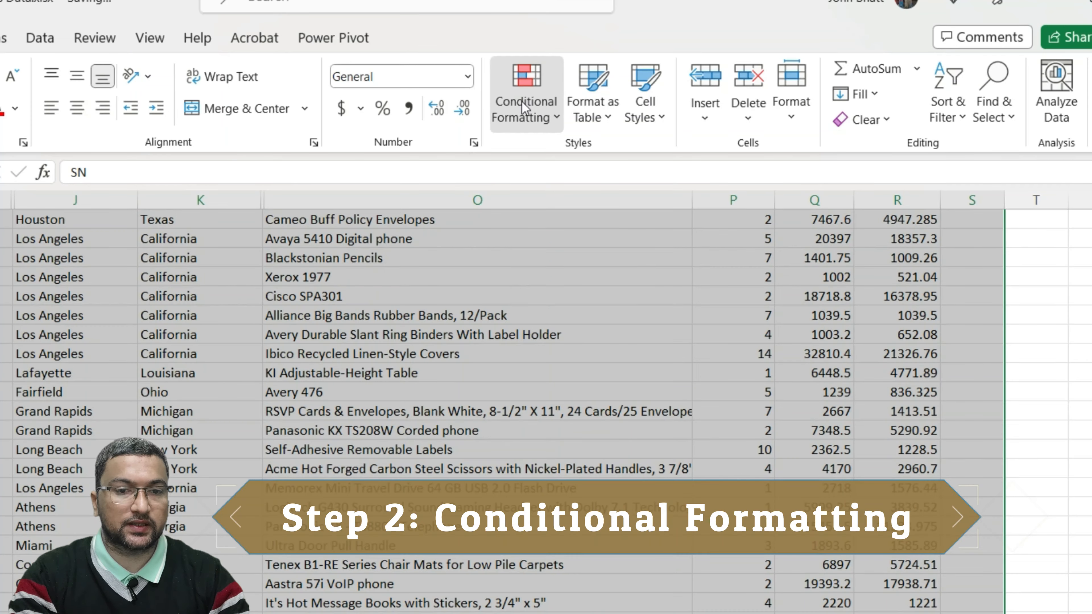
Start a new conditional formatting rule that uses a formula to determine which cells to format.
click(522, 108)
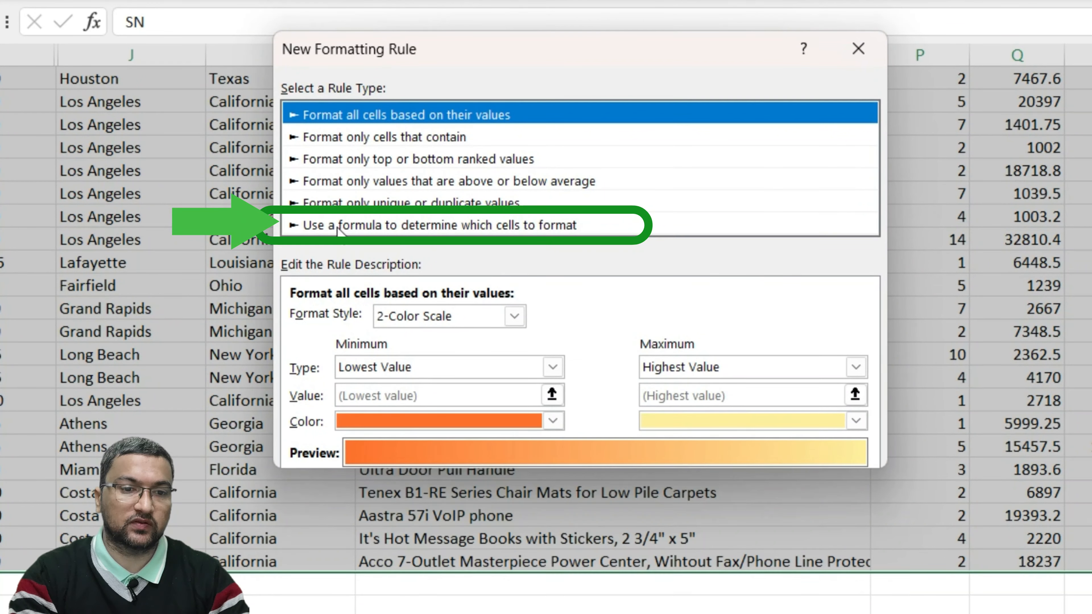
click(337, 226)
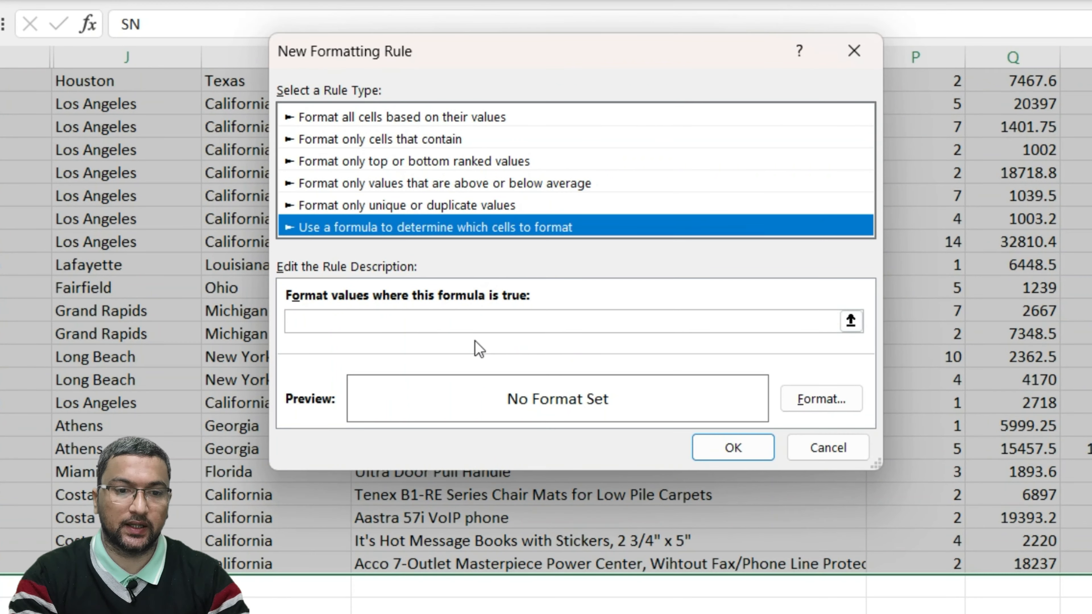
click(426, 315)
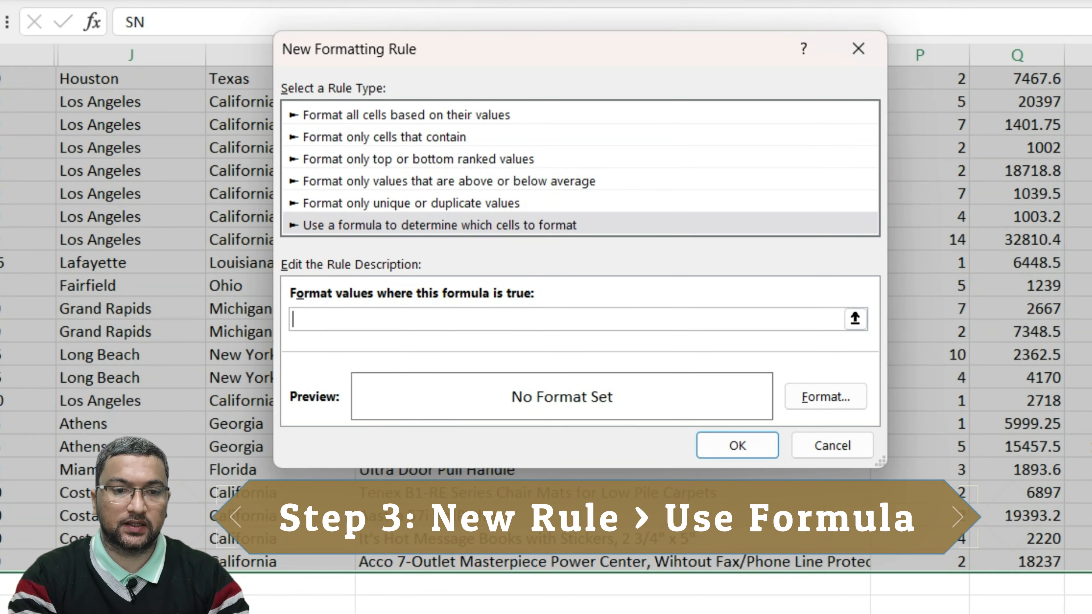
Enter the rule formula =$S$2="Yes", referencing the first data cell of the Delivered column.
scroll(546, 318, up, 20)
scroll(546, 318, up, 20)
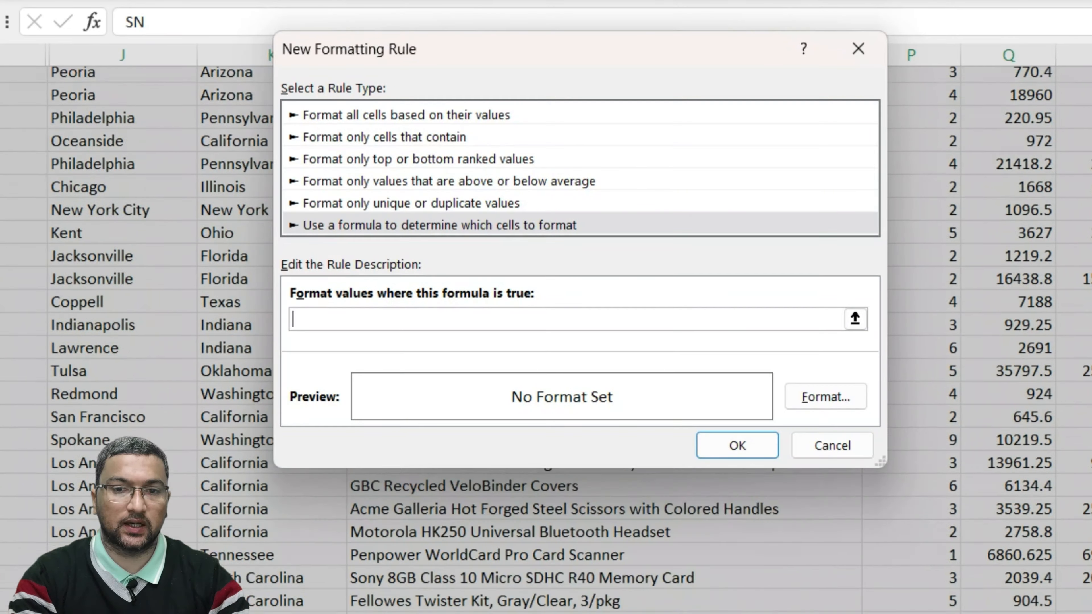
scroll(545, 318, up, 20)
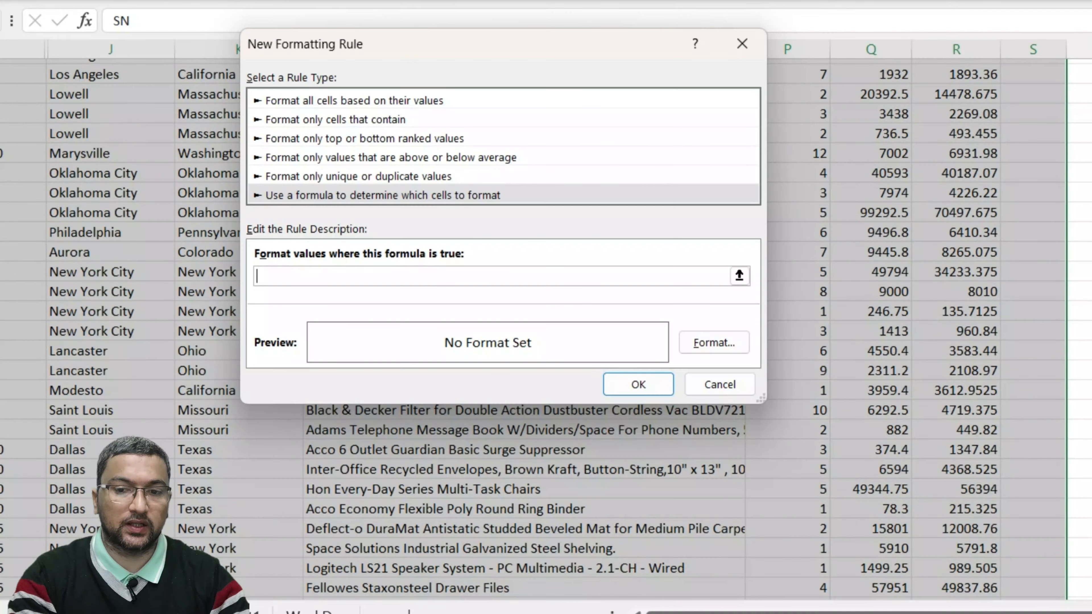
scroll(546, 318, up, 20)
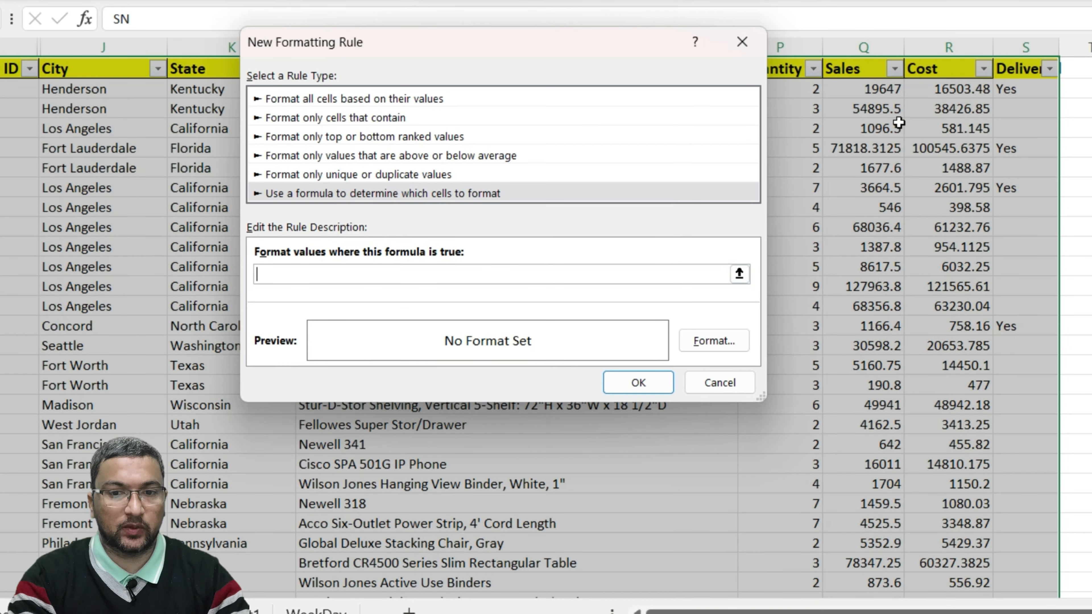
click(1017, 87)
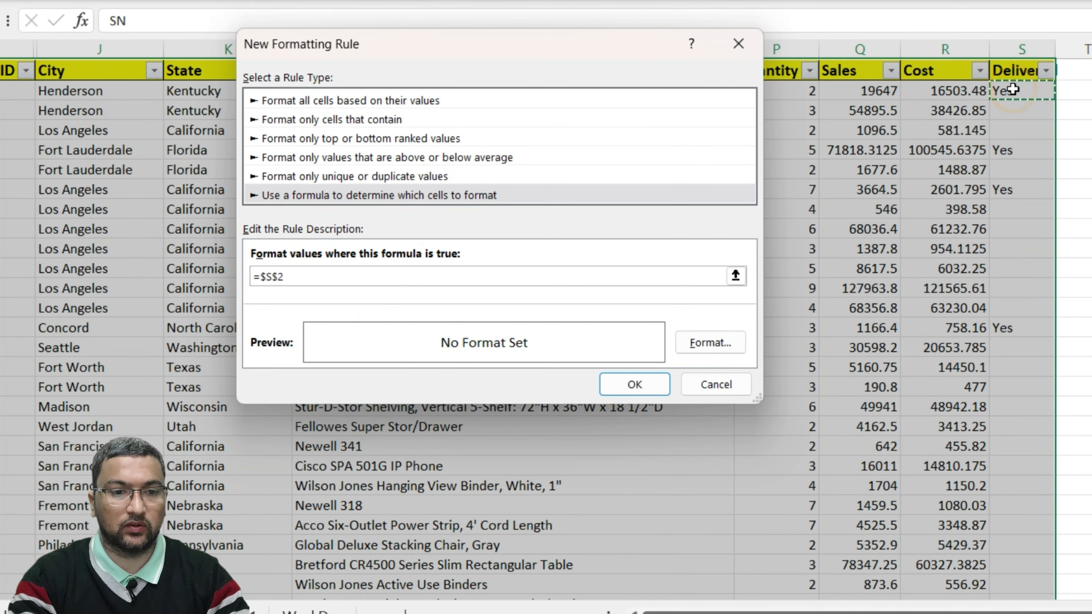
text(="Yes")
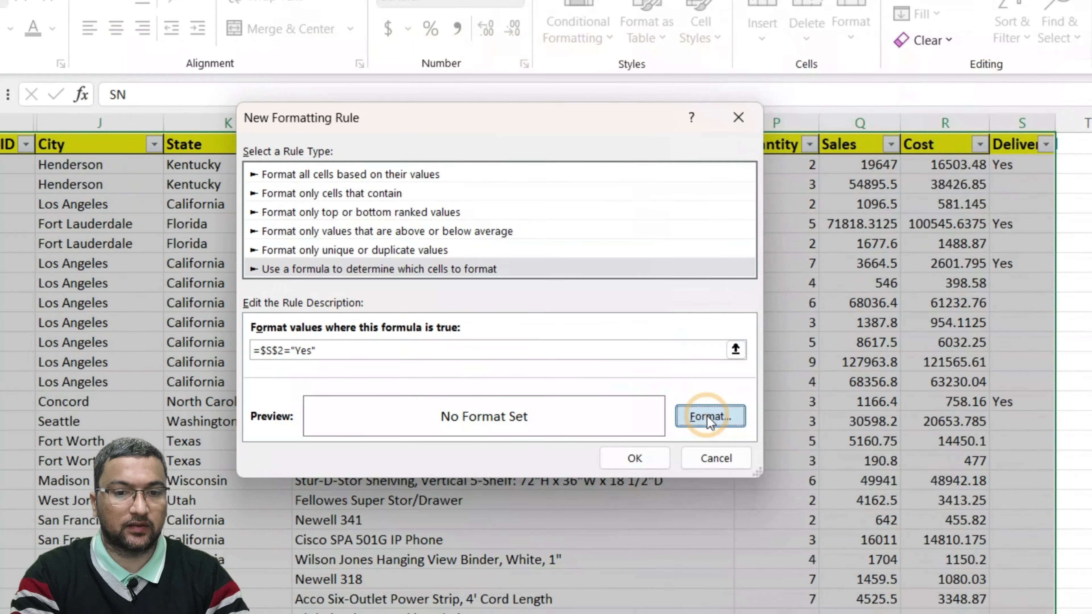
Set the rule's format to a light green fill with bold, non-strikethrough text.
click(710, 343)
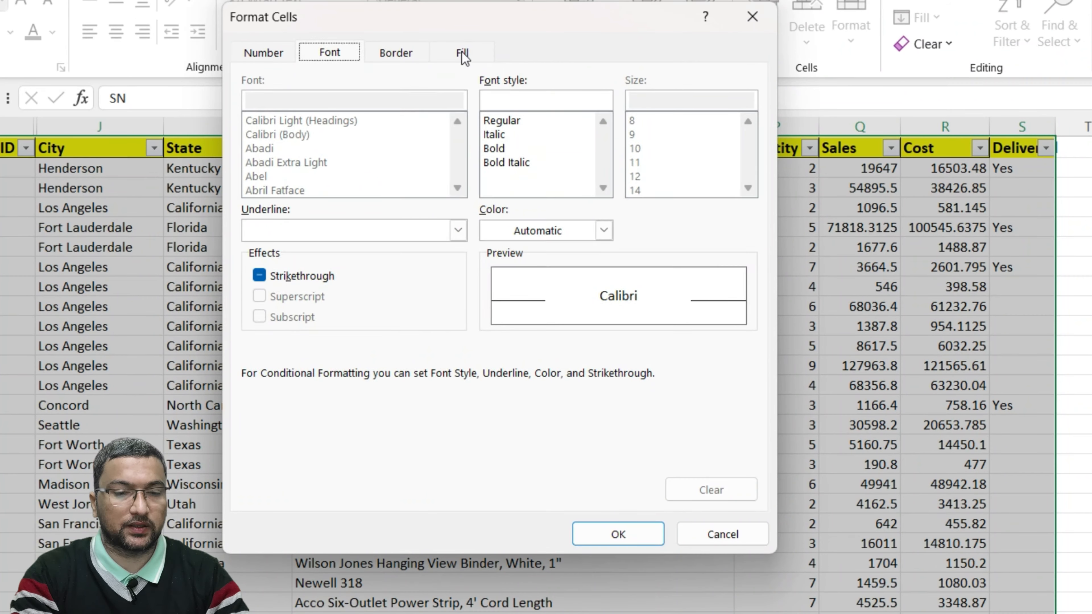
click(461, 49)
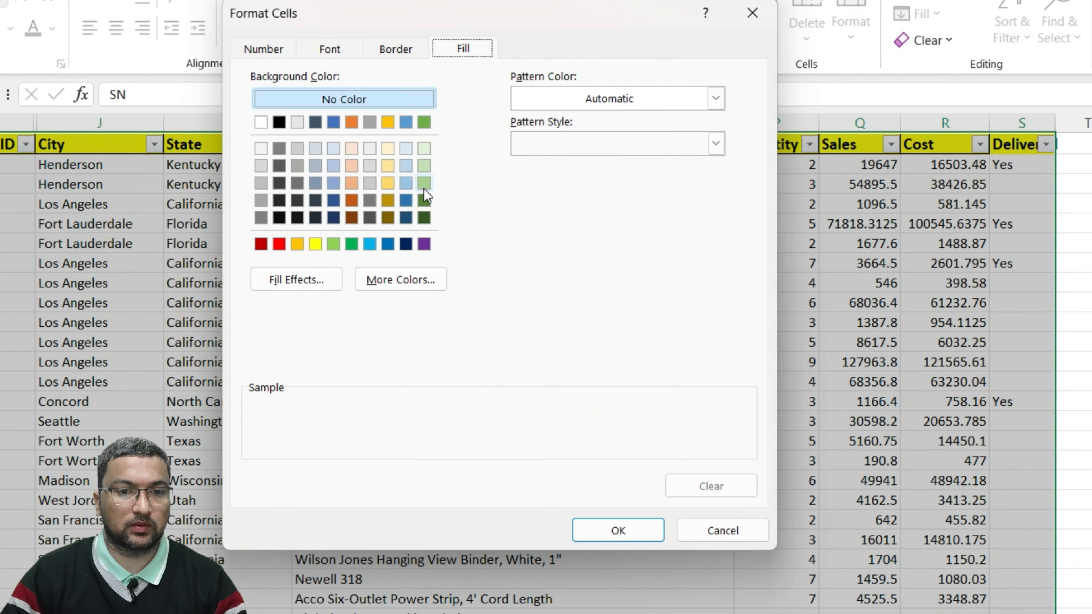
click(424, 188)
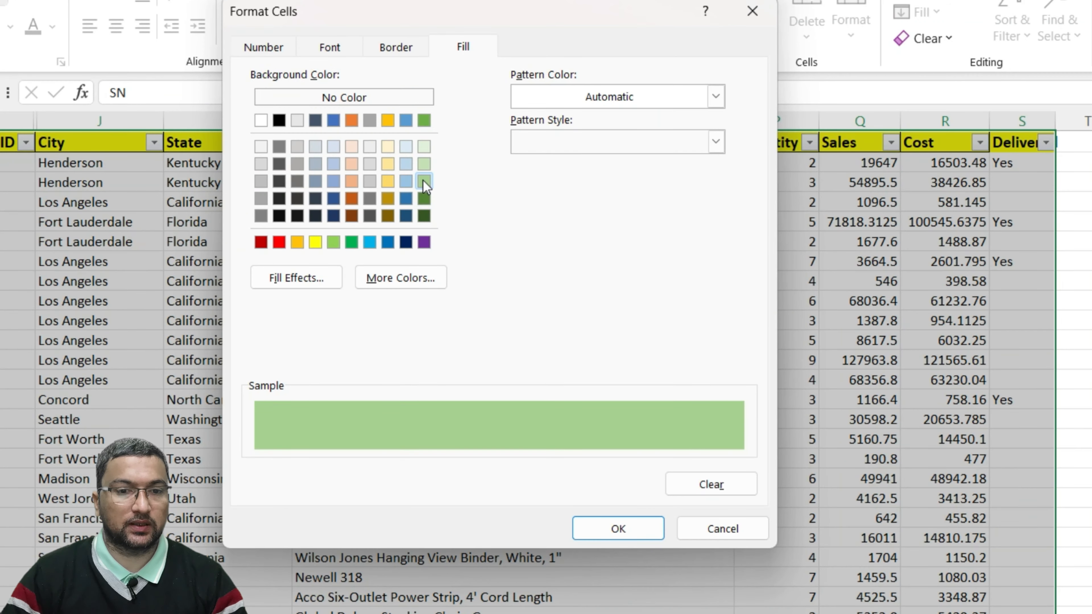
click(396, 47)
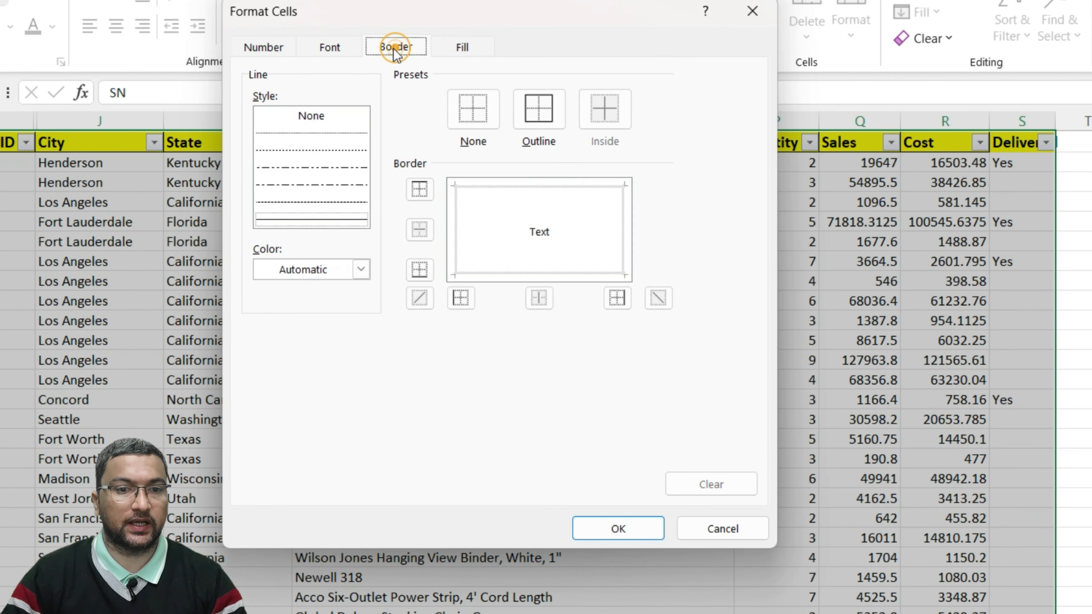
click(330, 48)
click(501, 143)
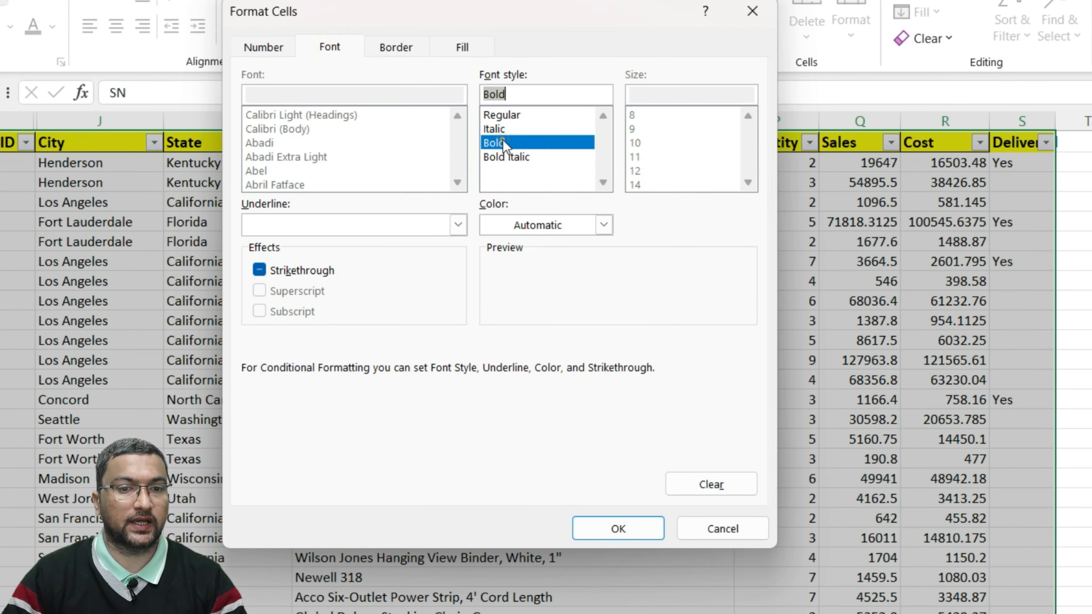
click(295, 277)
click(287, 273)
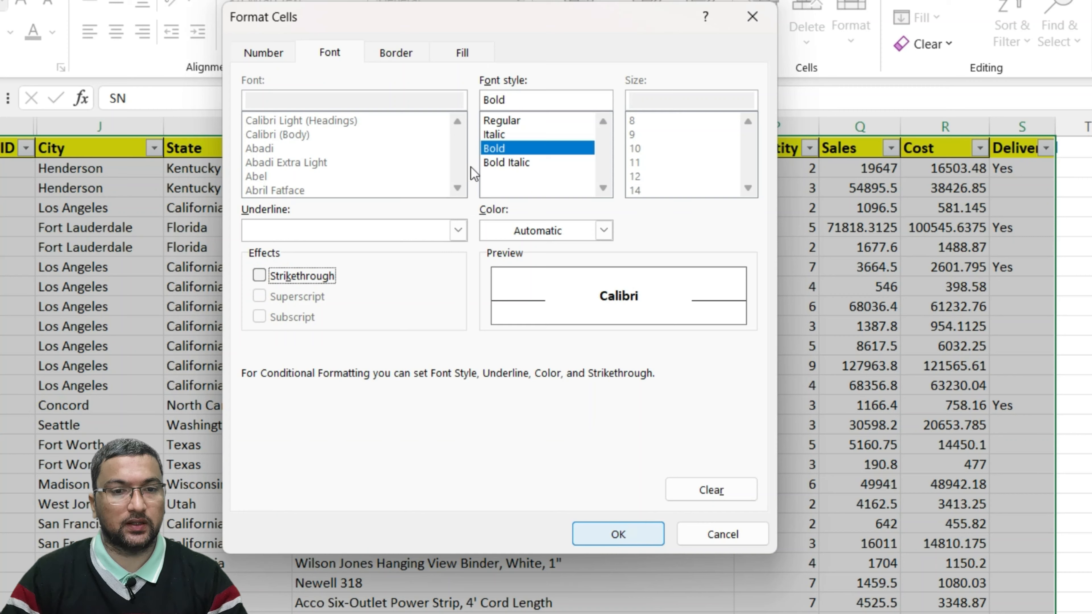
click(462, 54)
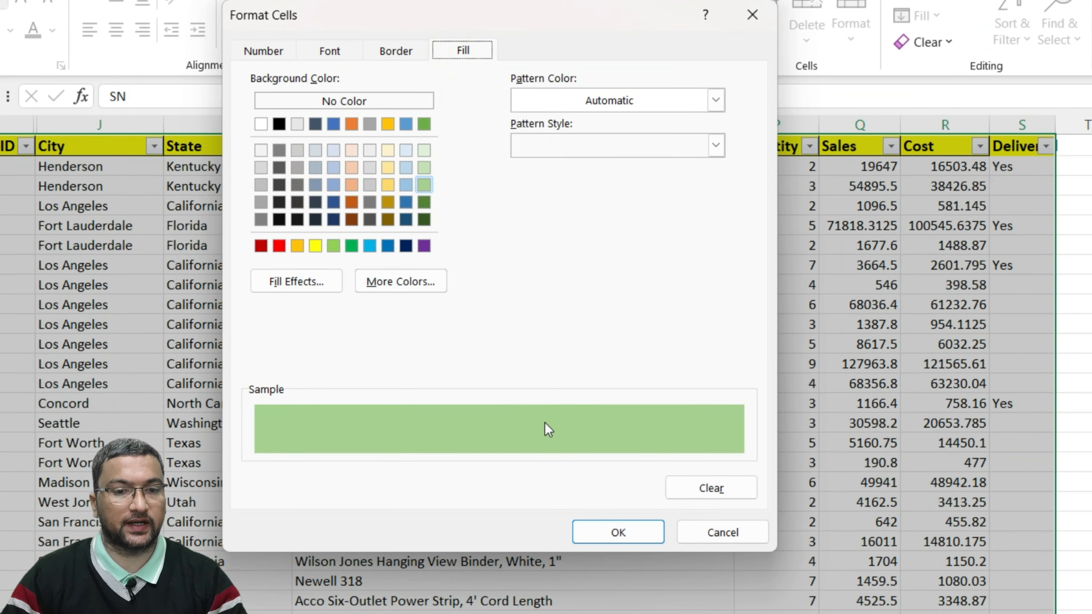
click(624, 534)
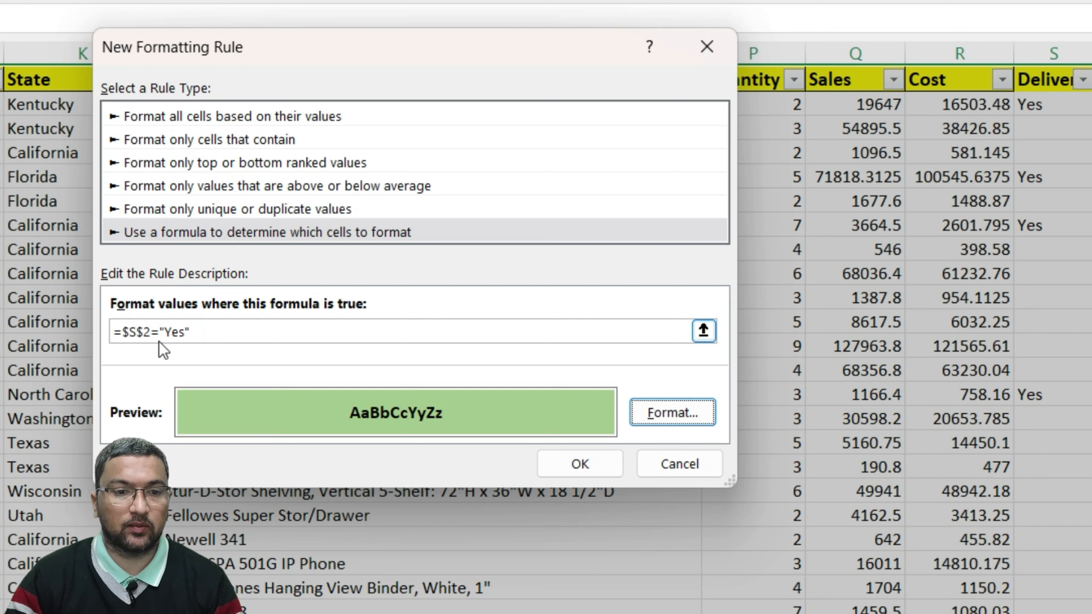
Make the row reference in the rule formula relative so that it reads =$S2="Yes".
click(145, 331)
key(BackSpace)
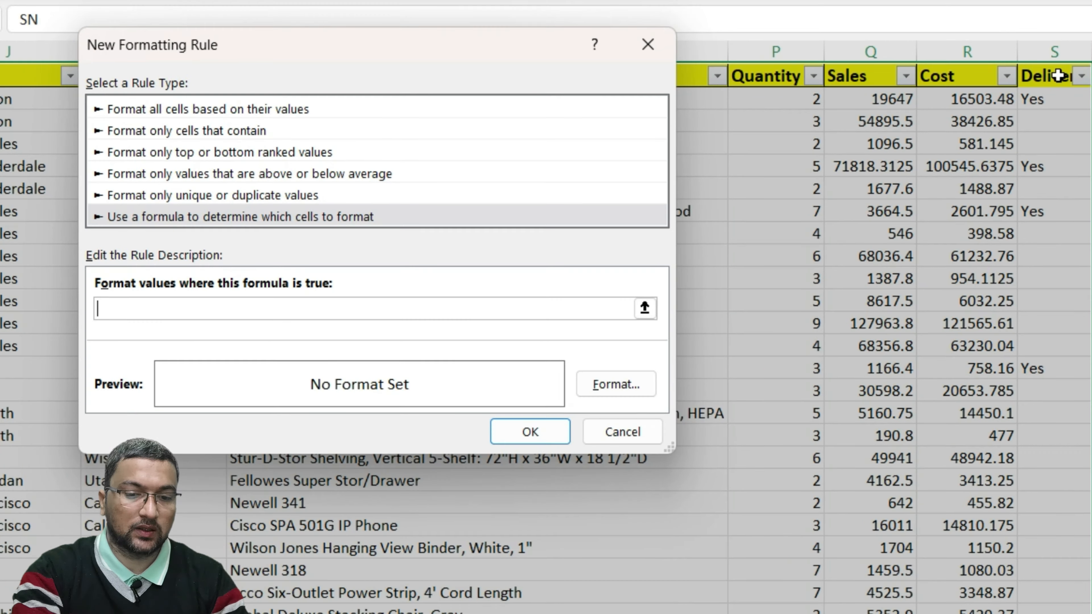
Enter the rule formula =$S$1="Yes", referencing the Delivered header cell, and set a light green fill with bold text.
text(=)
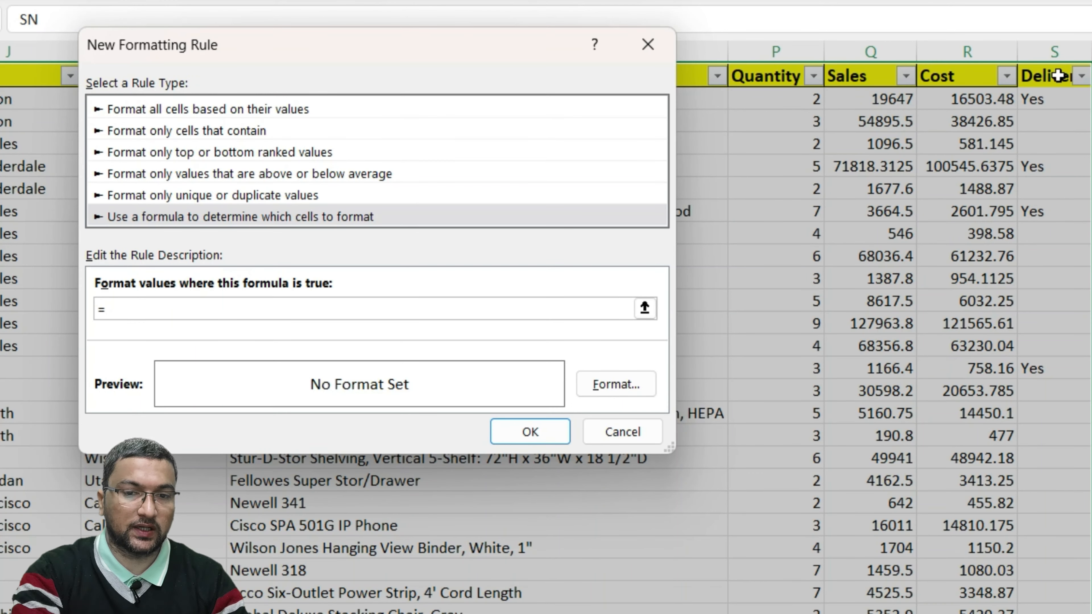
click(1047, 76)
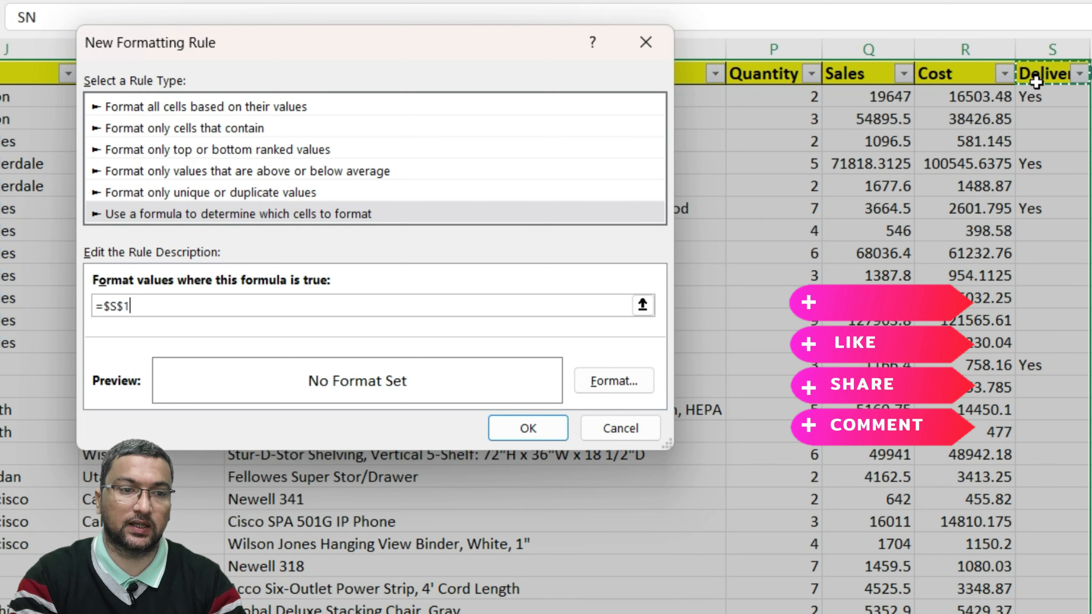
text(=)
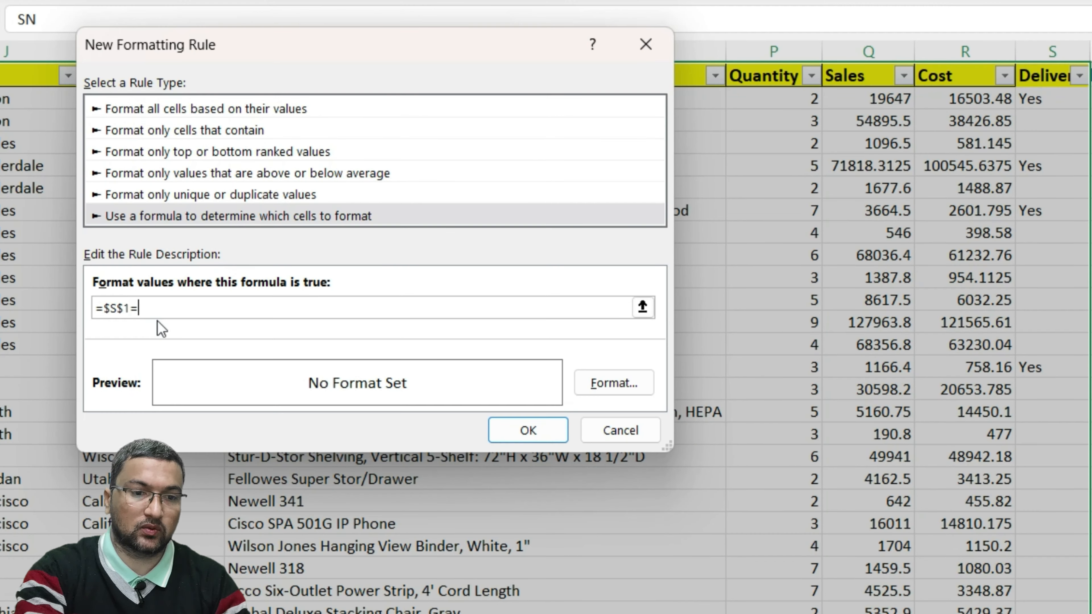
text("Yes)
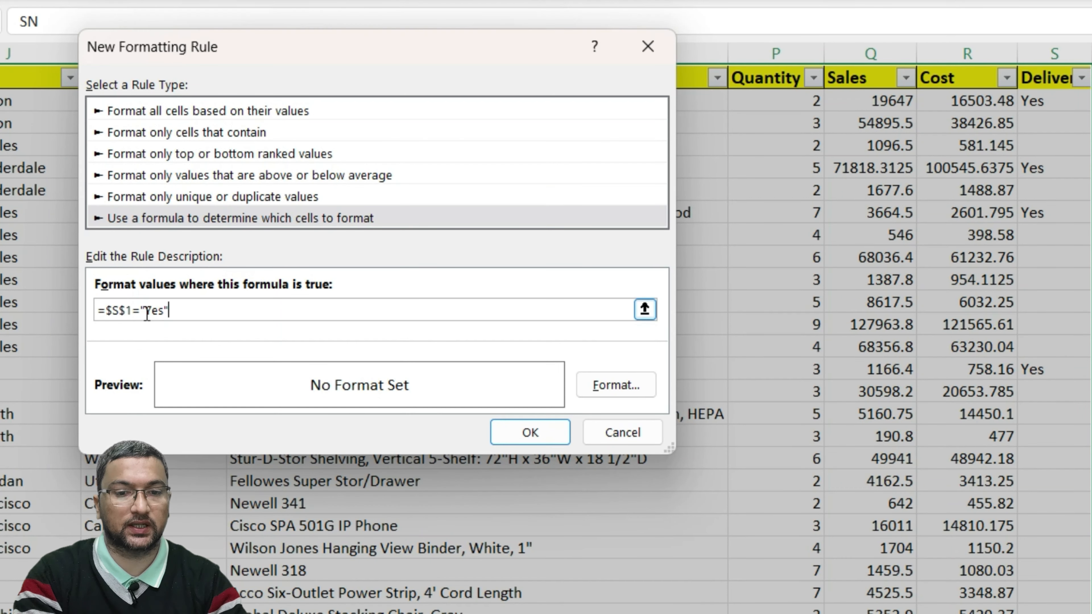
click(616, 385)
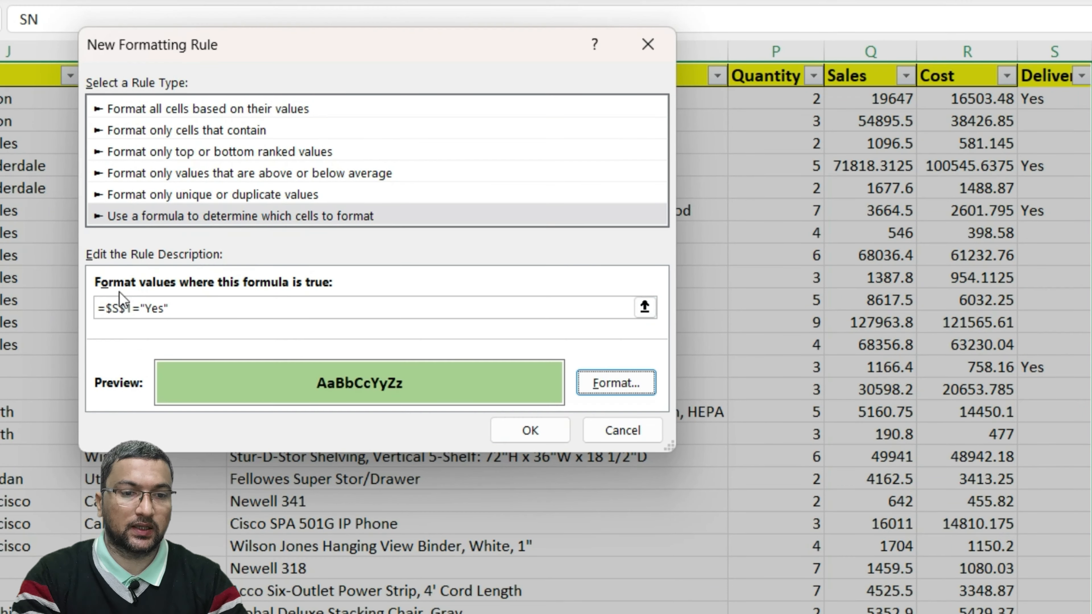
Make the row reference relative so the formula reads =$S1="Yes", and apply the new rule to the selected table.
click(127, 308)
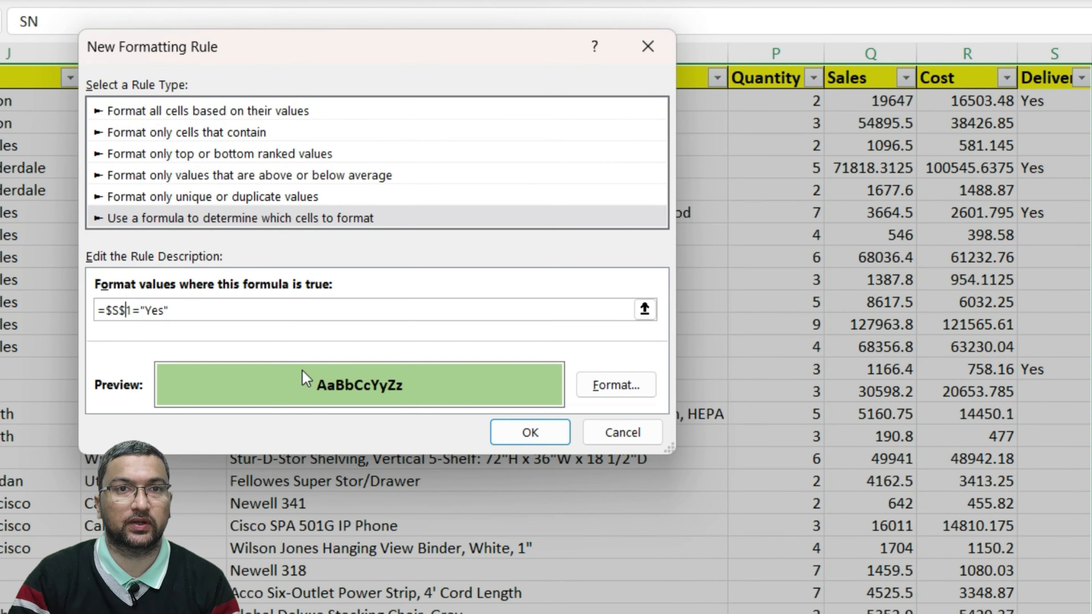
key(BackSpace)
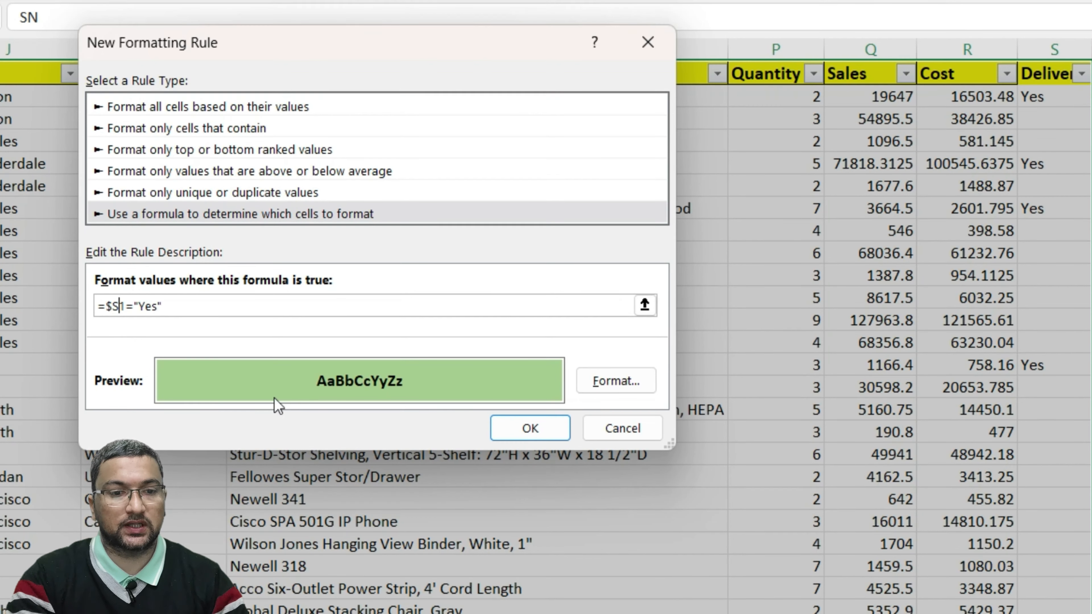
click(107, 307)
drag(106, 307, 126, 308)
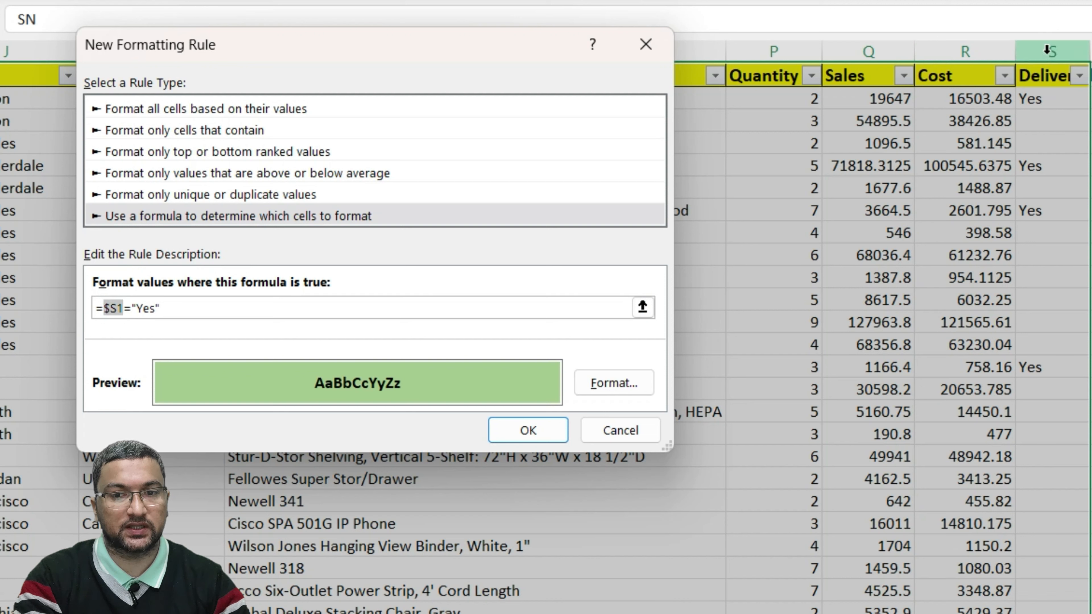
double_click(153, 309)
click(159, 311)
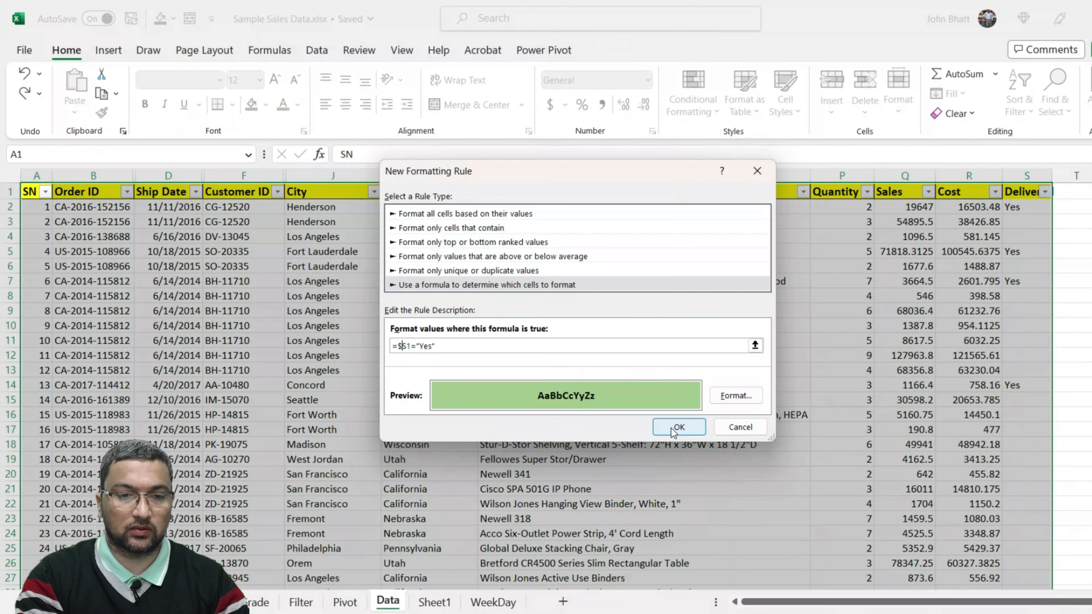
click(519, 428)
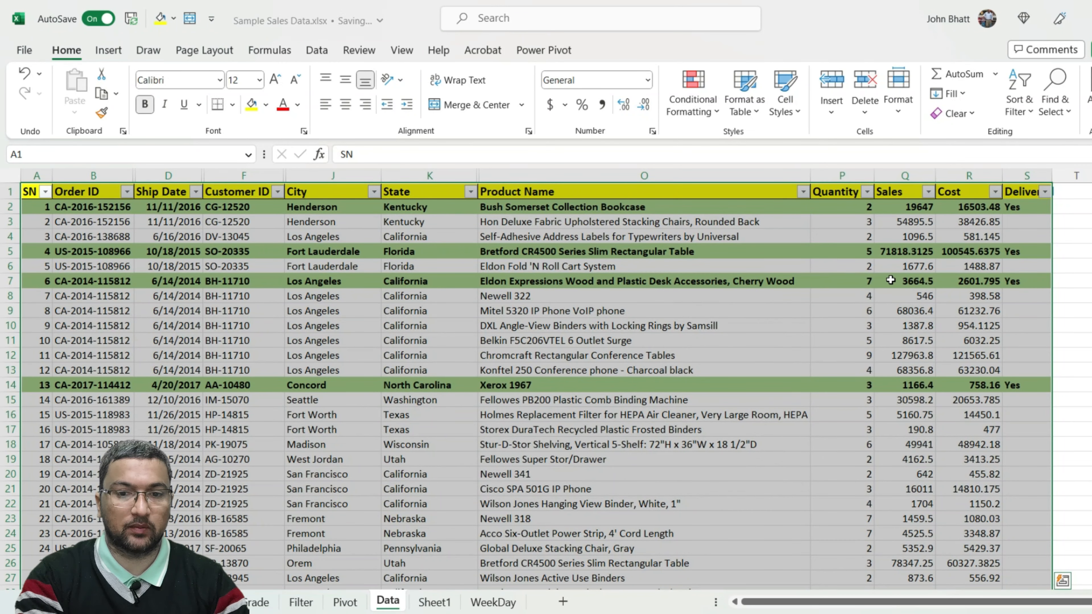
Enter Yes in the Delivered column for row 11 (cell S11).
click(992, 357)
click(1019, 207)
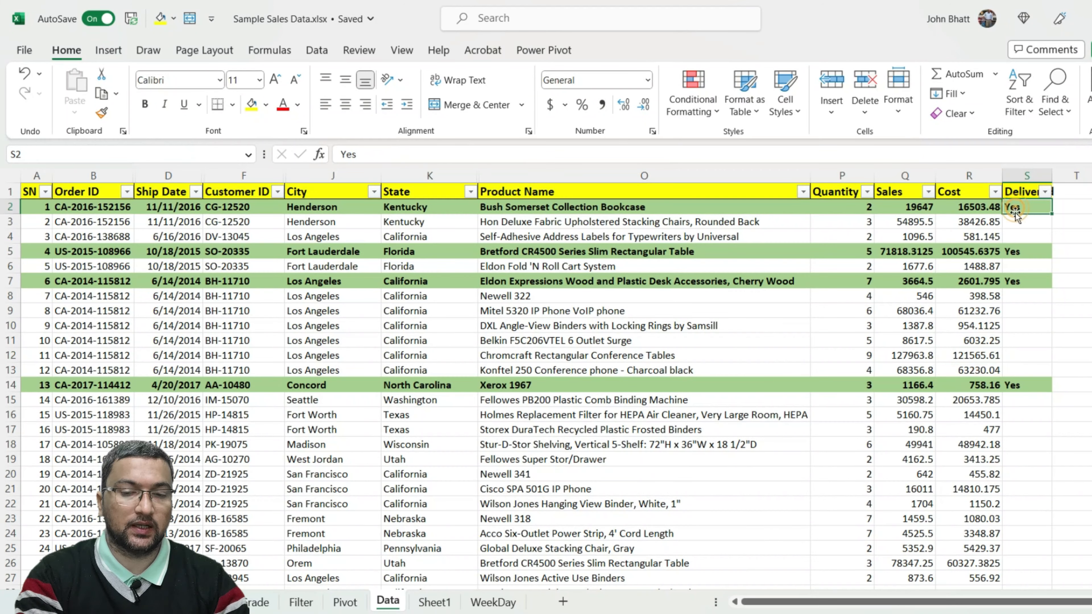
click(778, 250)
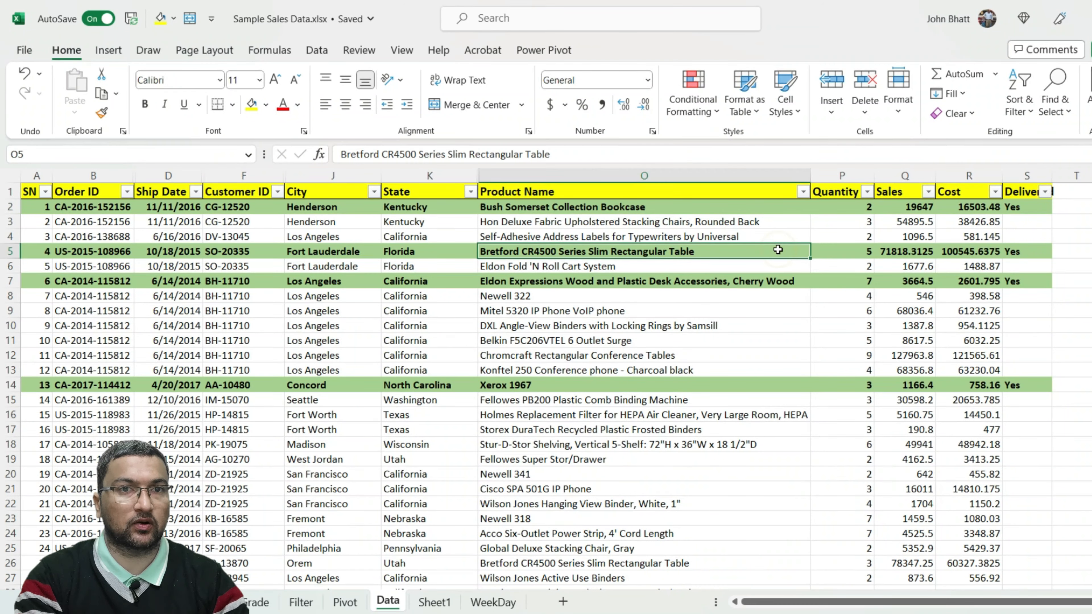
click(812, 284)
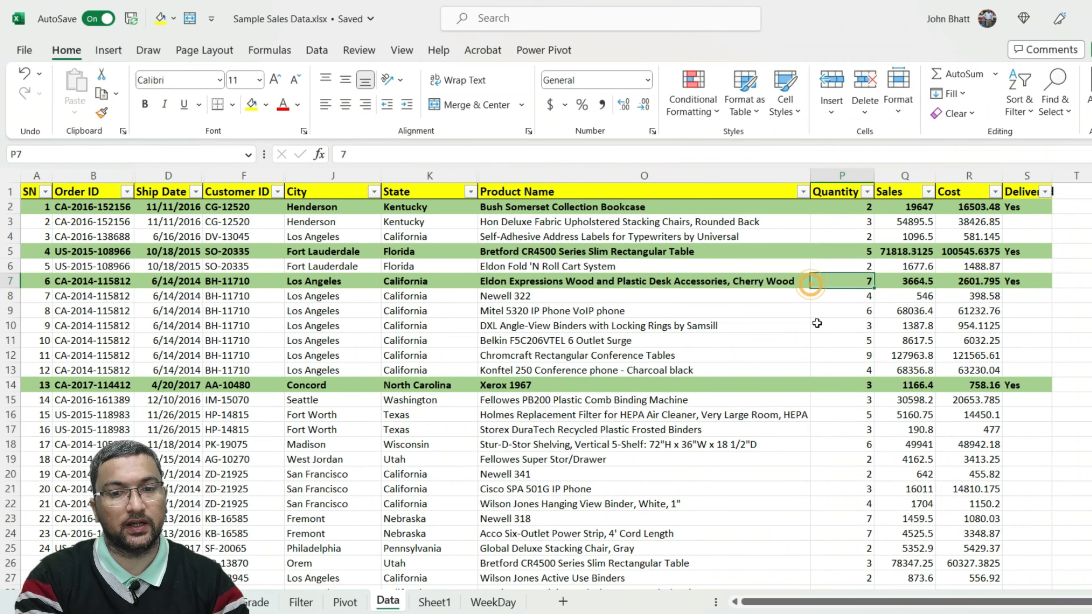
click(1019, 339)
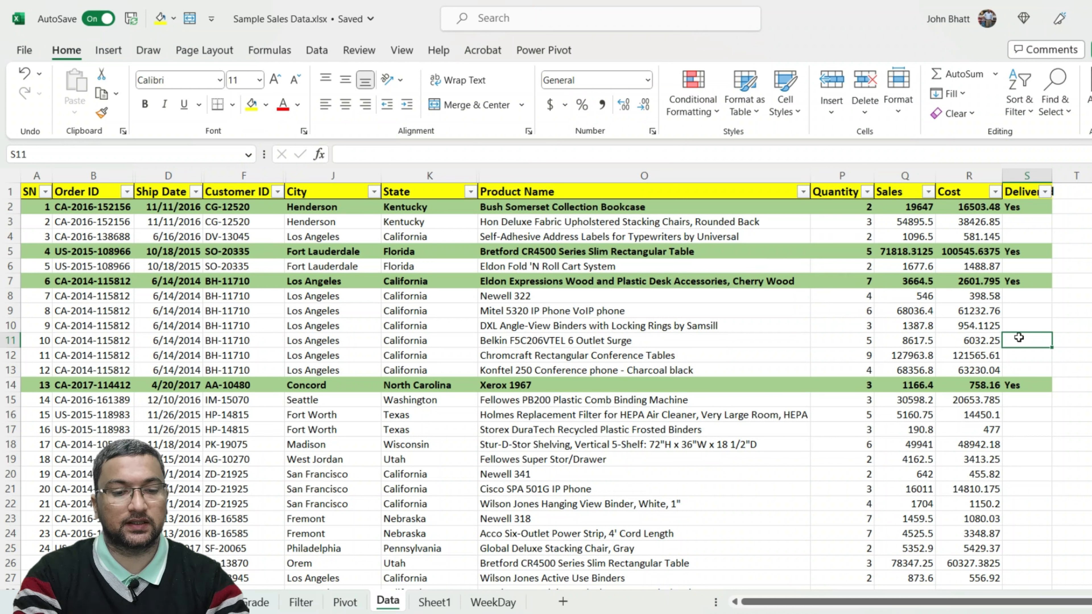
text(Yes)
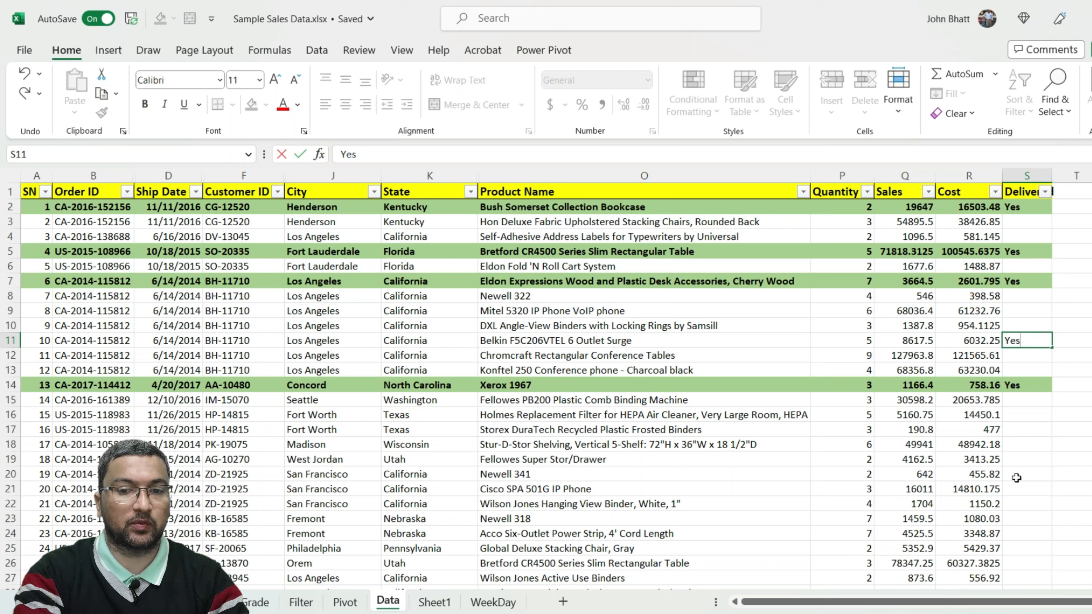
key(Return)
Examine the conditional formatting across all of row 11 and in the rows below it.
key(Up)
key(Left)
key(Left)
key(Left)
key(Left)
key(Left)
key(Left)
key(Left)
key(Left)
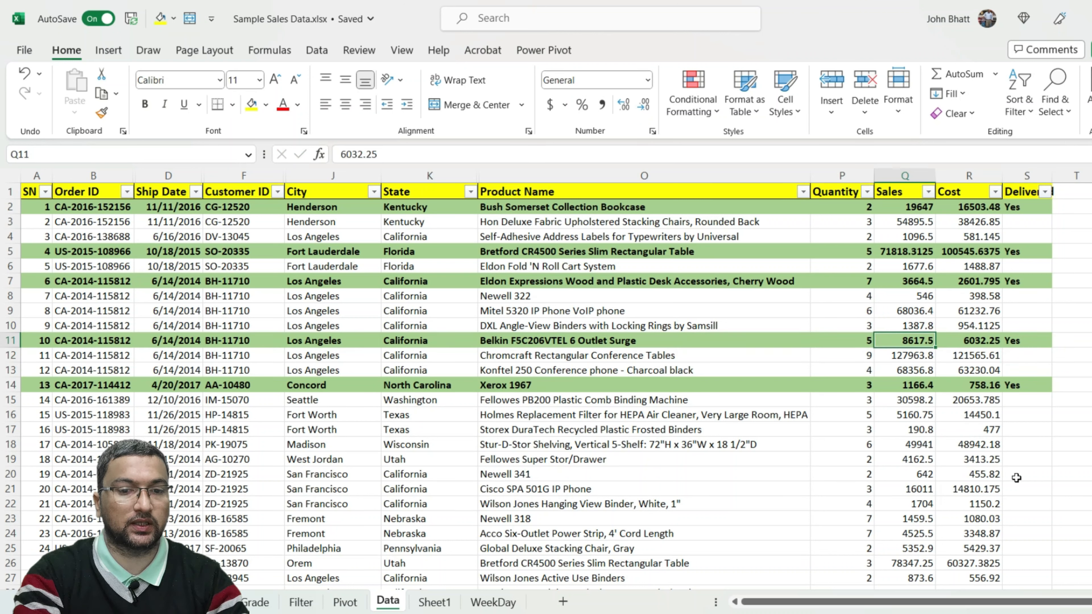
key(Home)
key(shift+space)
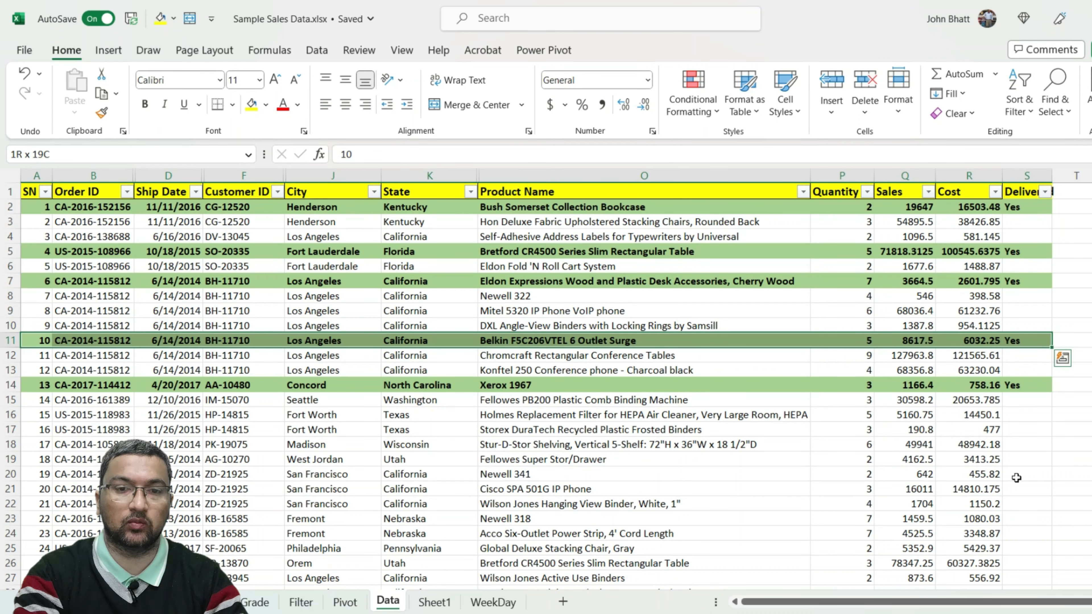
key(Right)
key(Right)
key(Right)
key(Right)
key(Right)
key(Right)
key(Right)
key(Right)
key(Right)
key(Right)
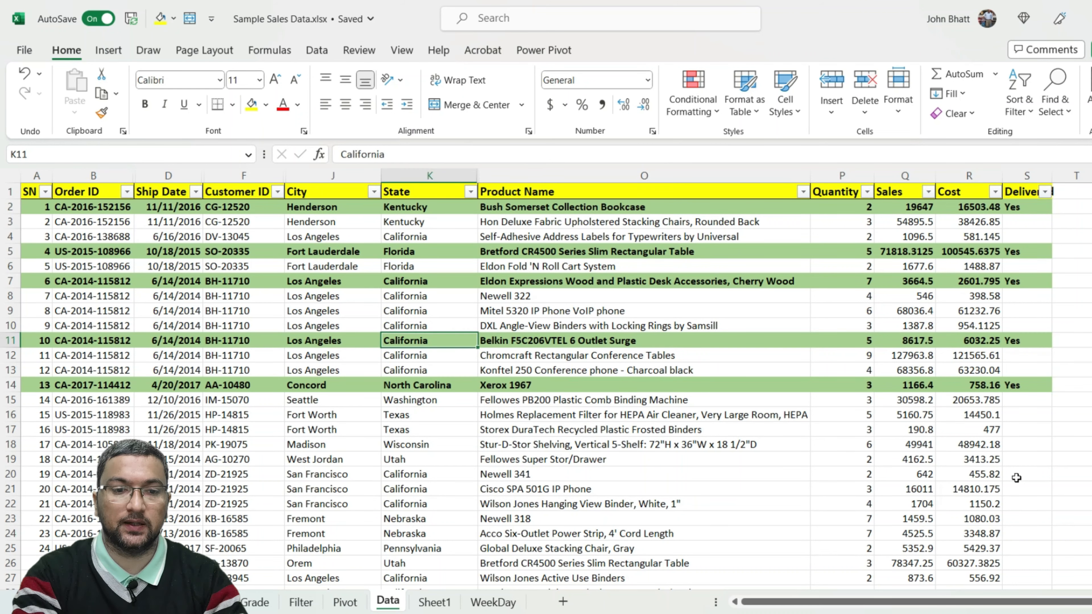
key(Down)
key(Down)
key(Down)
key(Down)
key(Down)
key(Down)
key(Down)
key(Down)
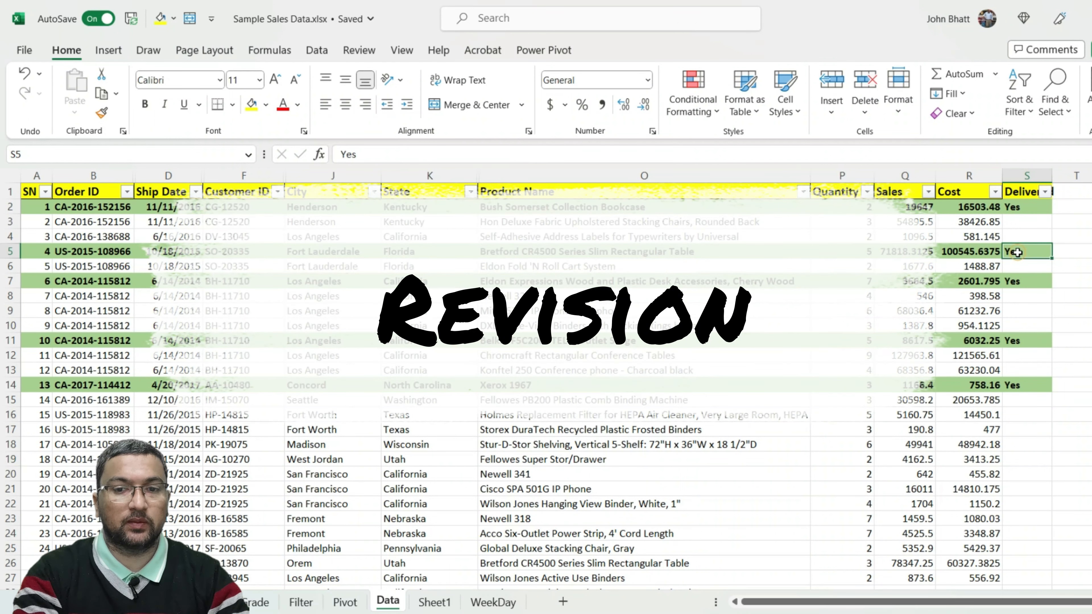
Select the Delivered cell of row 7 and open the manager for its conditional formatting rules.
click(1014, 281)
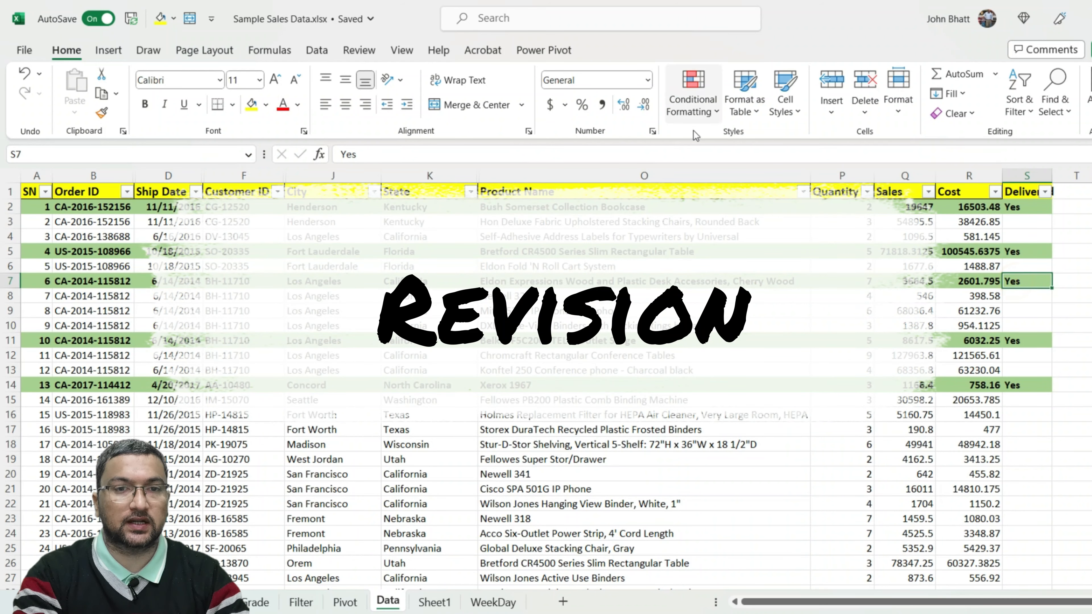
click(698, 106)
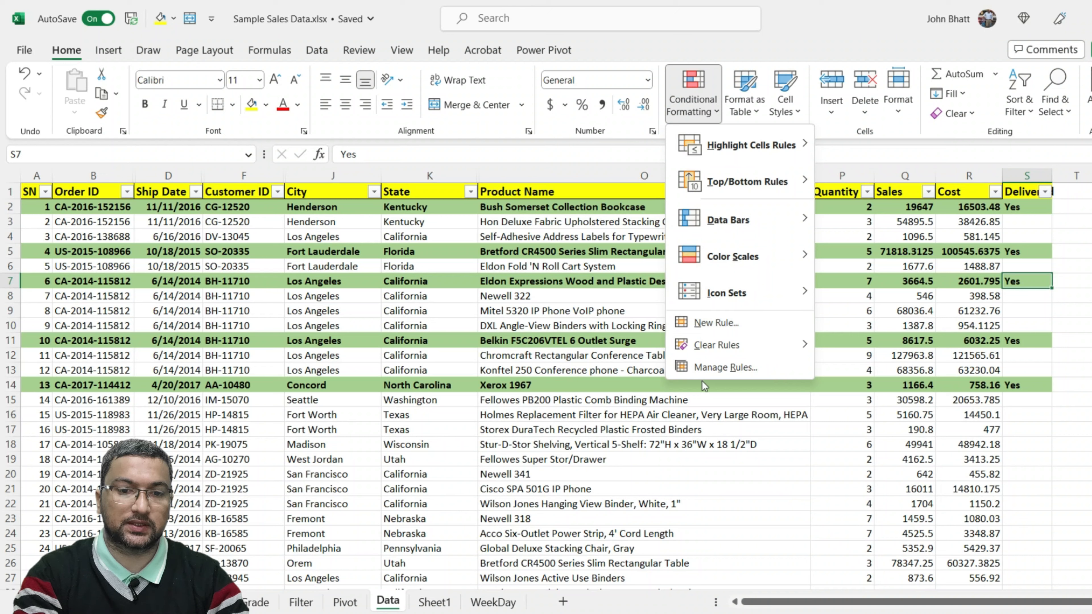
click(716, 367)
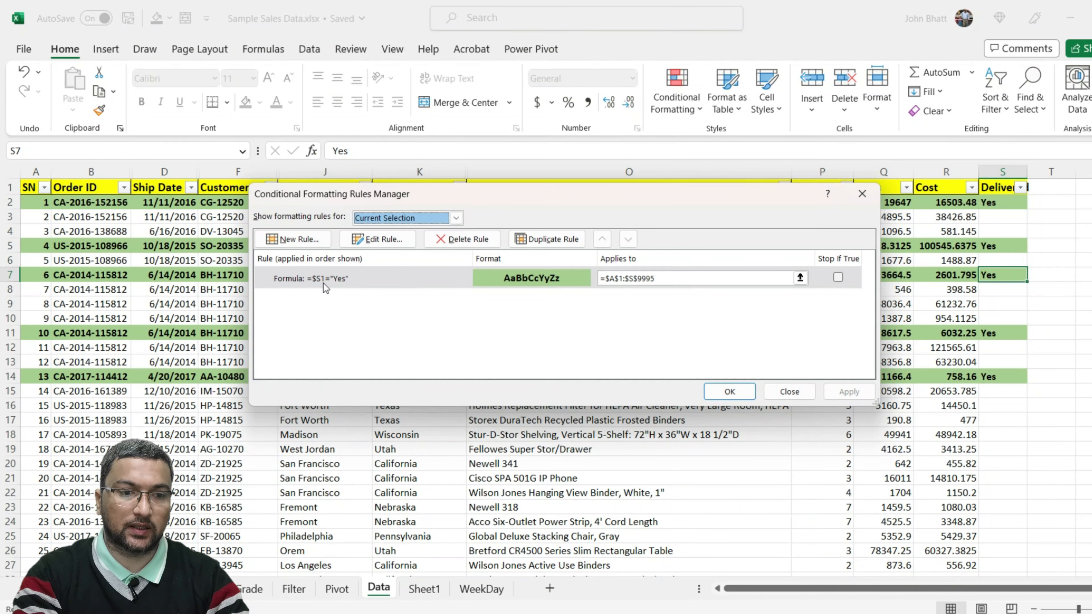
Review the formula and format settings of the existing =$S1="Yes" rule without changing them.
click(323, 283)
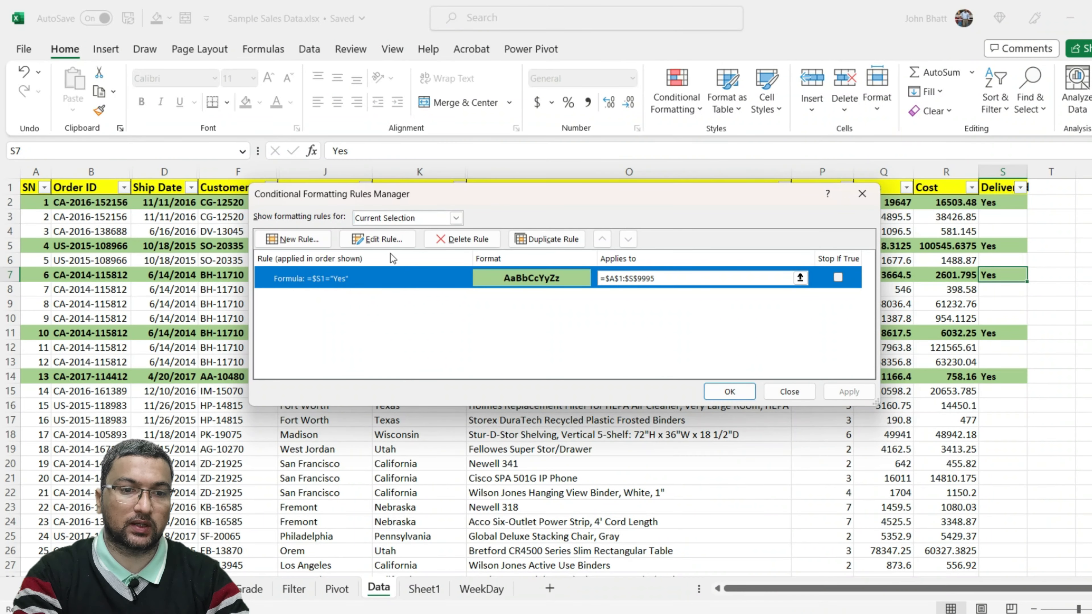
click(381, 241)
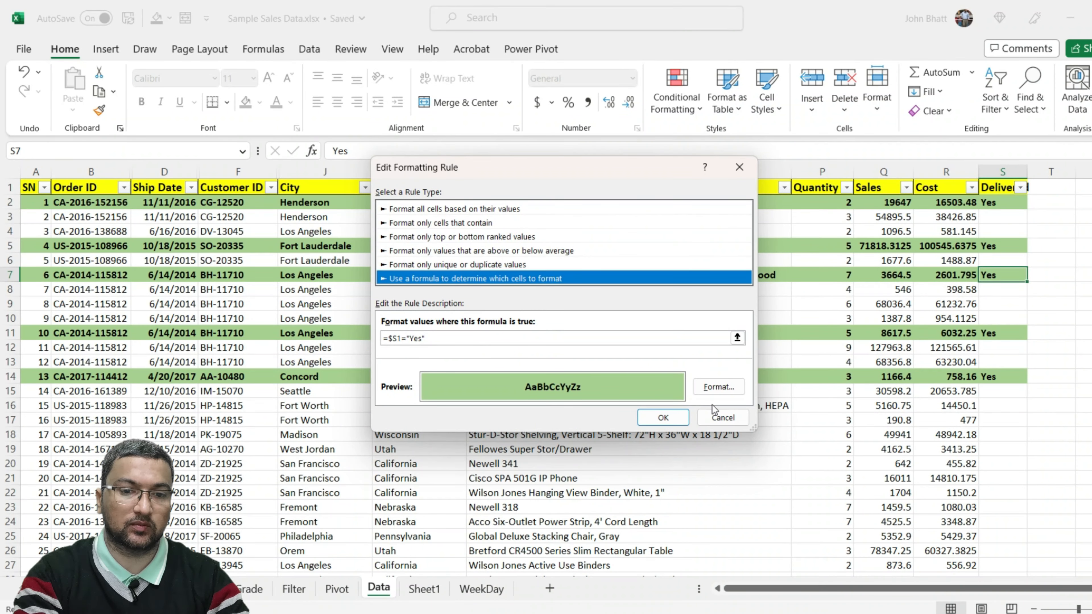
click(723, 417)
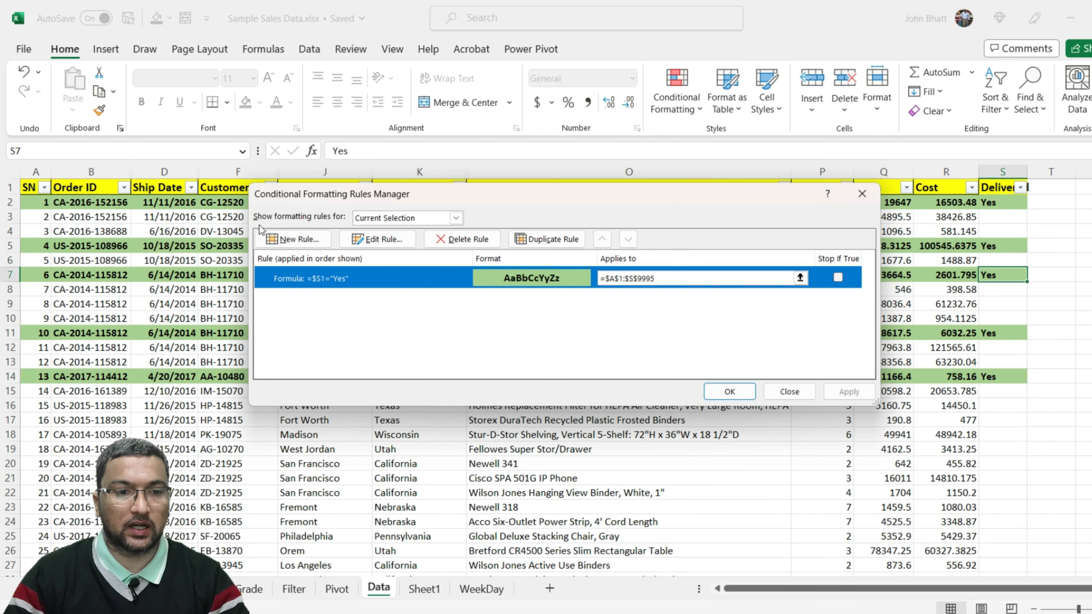
click(293, 239)
click(463, 265)
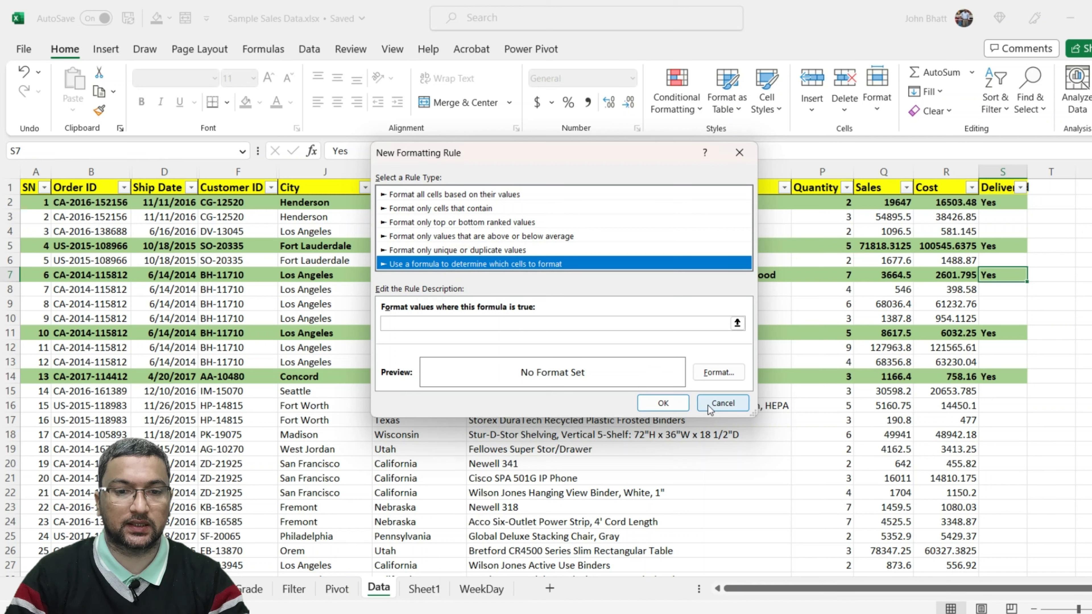
click(722, 402)
Duplicate the =$S1="Yes" rule and select the lower of the two copies.
click(427, 277)
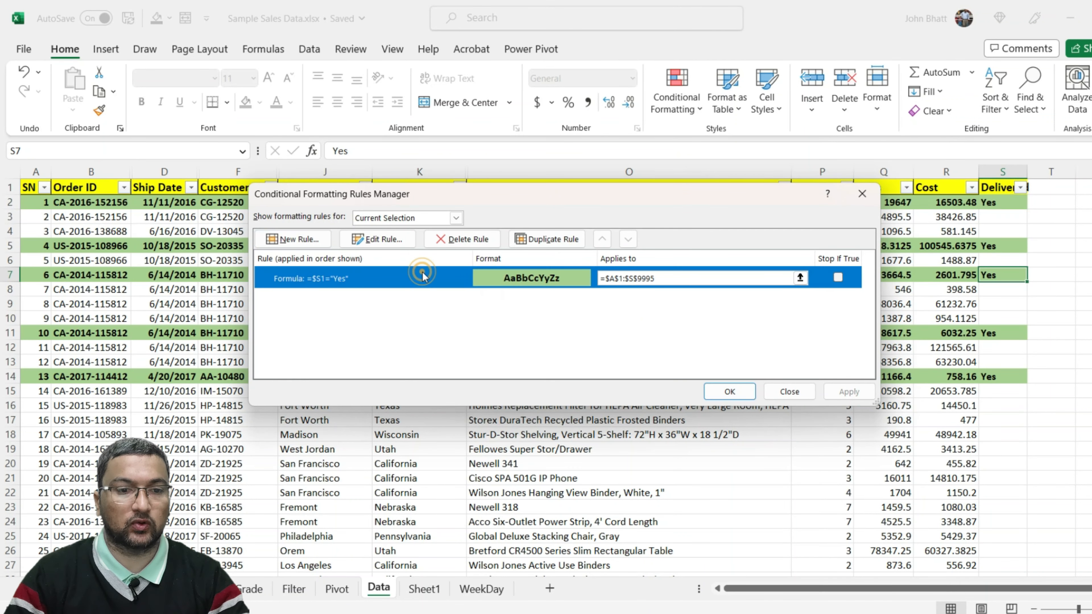
click(542, 240)
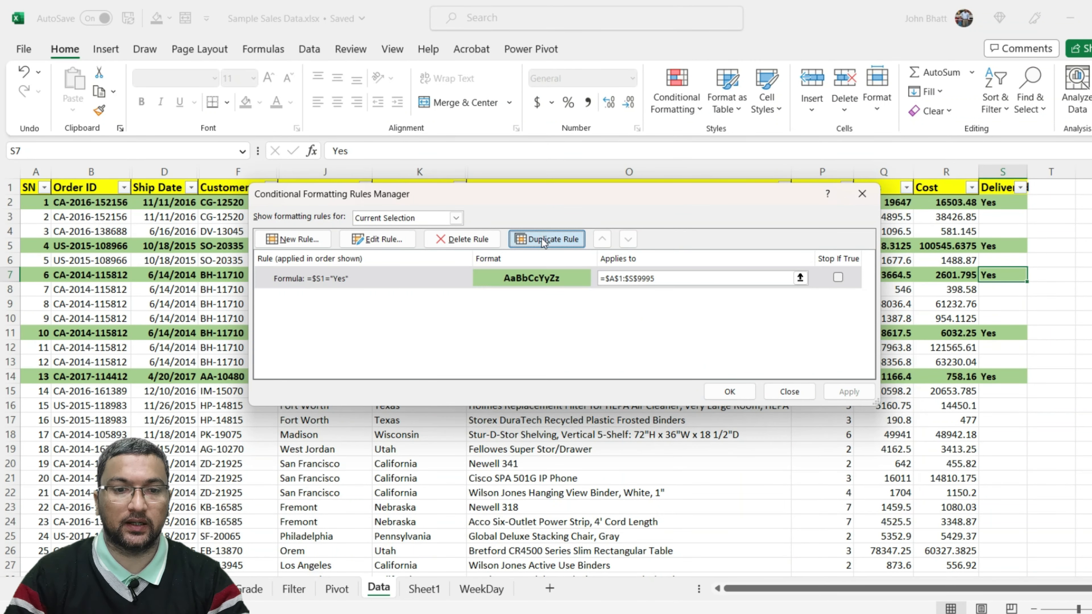
click(377, 301)
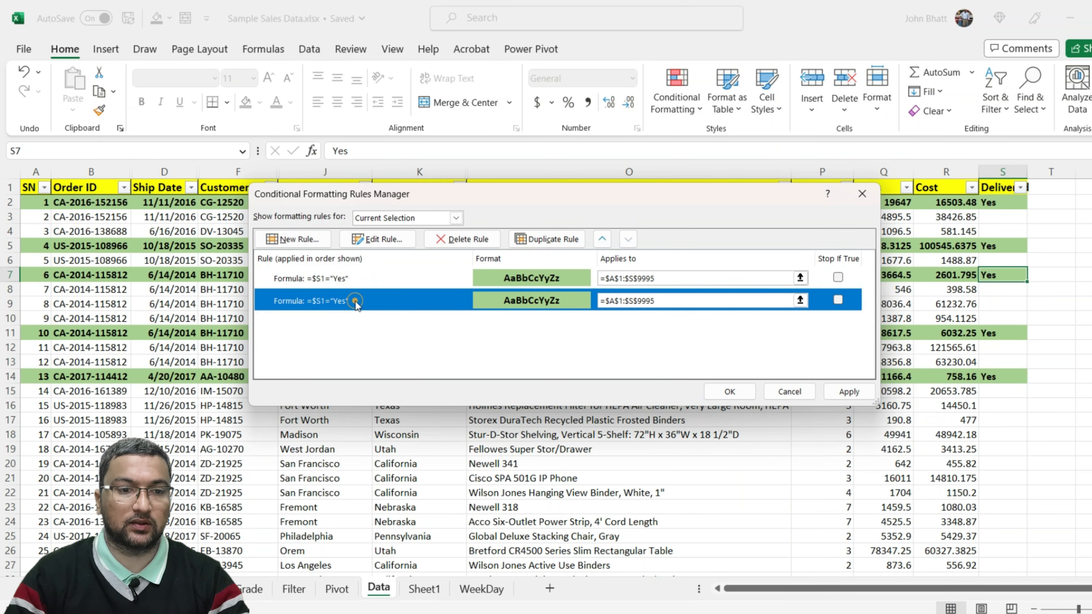
Edit the selected duplicate rule so that its formula reads =$S1="No".
click(380, 240)
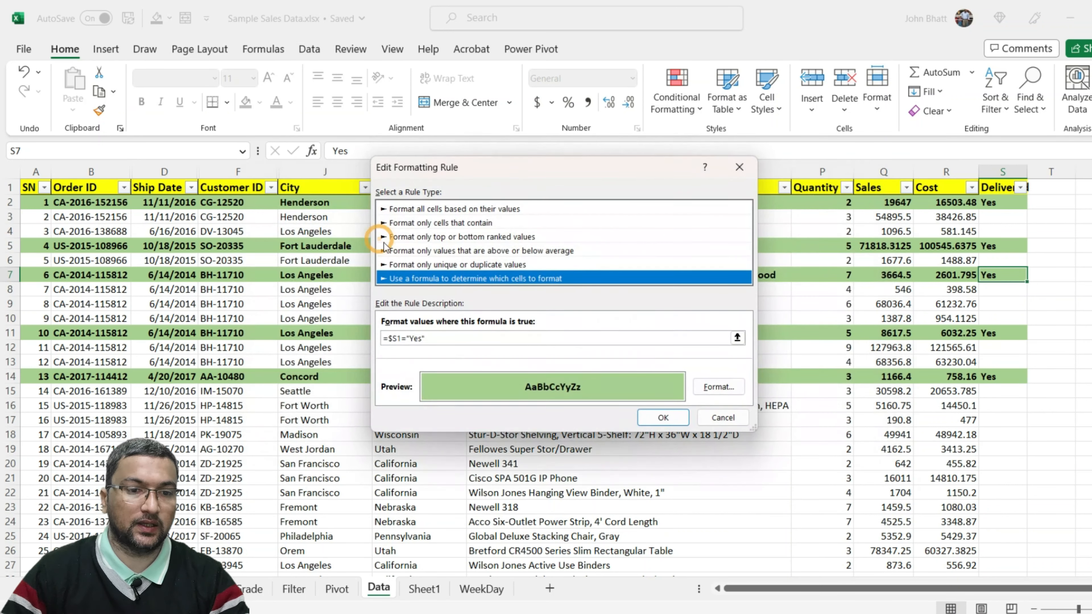
click(418, 338)
key(Left)
key(Left)
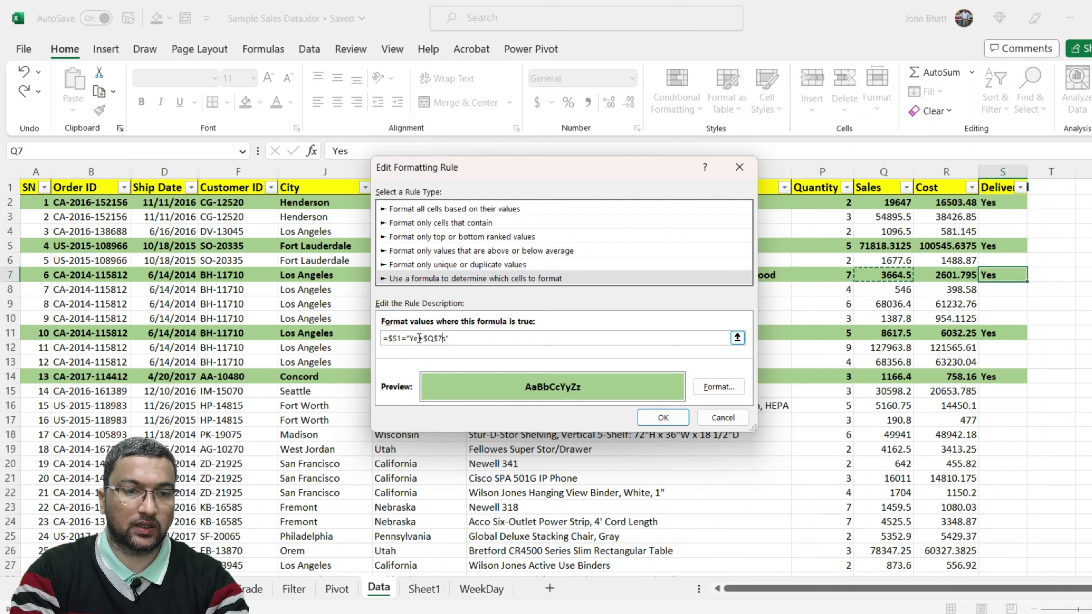
key(BackSpace)
key(BackSpace)
key(BackSpace)
key(BackSpace)
key(BackSpace)
key(BackSpace)
key(BackSpace)
text(No)
Change the No rule's fill to light orange and save the edited rule.
click(710, 389)
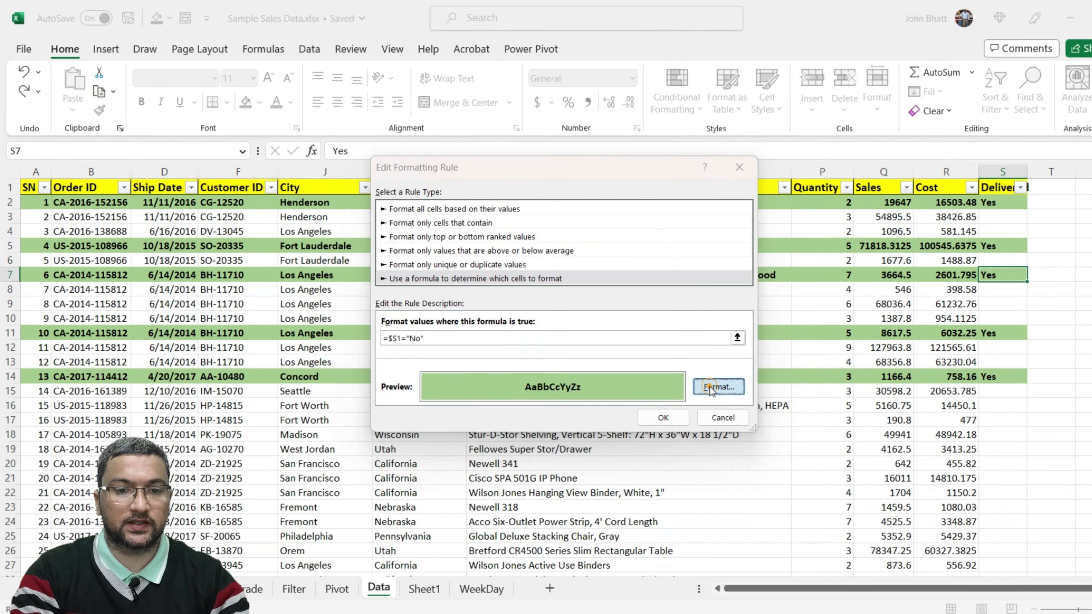
click(537, 104)
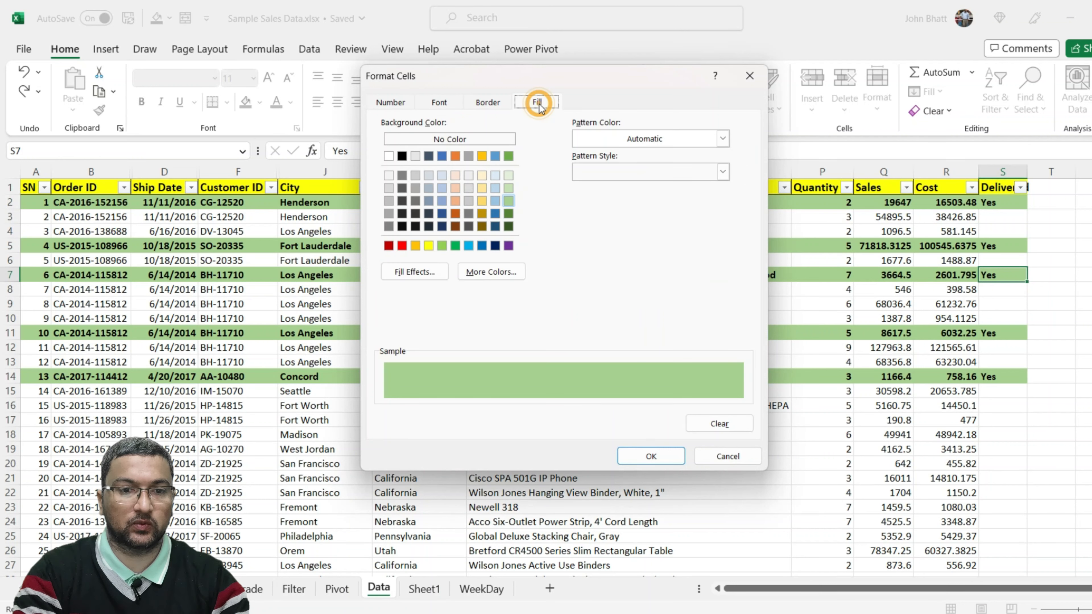
click(455, 200)
click(644, 458)
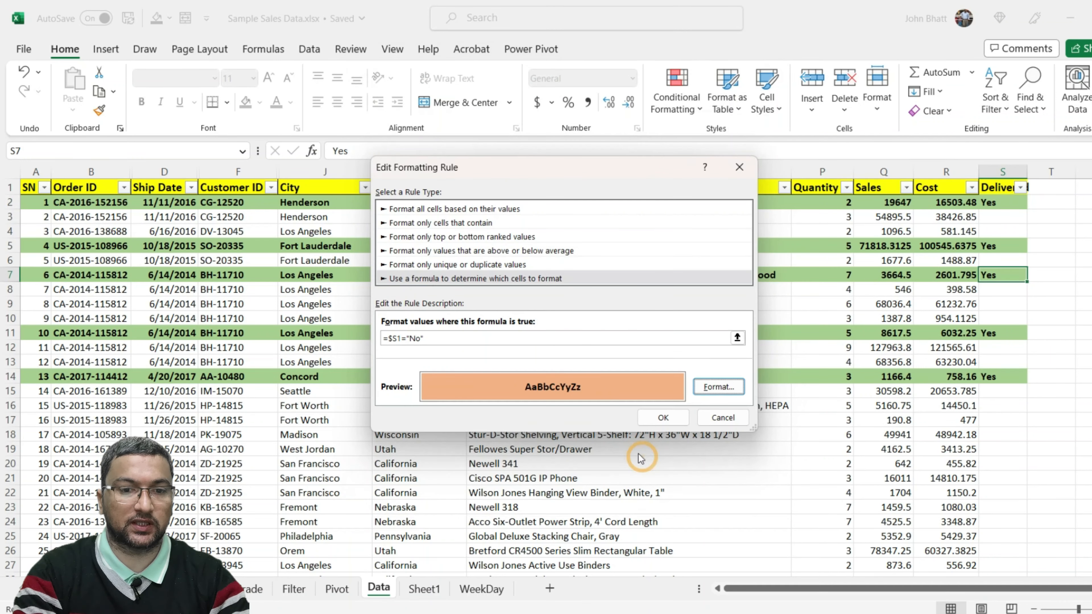
key(Return)
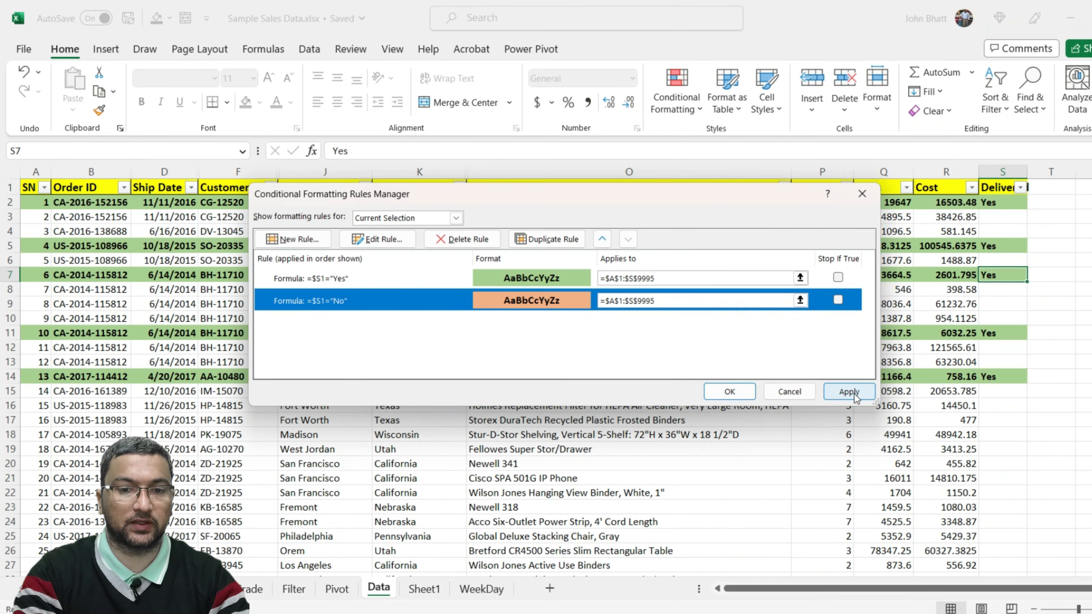
Apply the Yes and No formatting rules and close the rules manager.
click(849, 391)
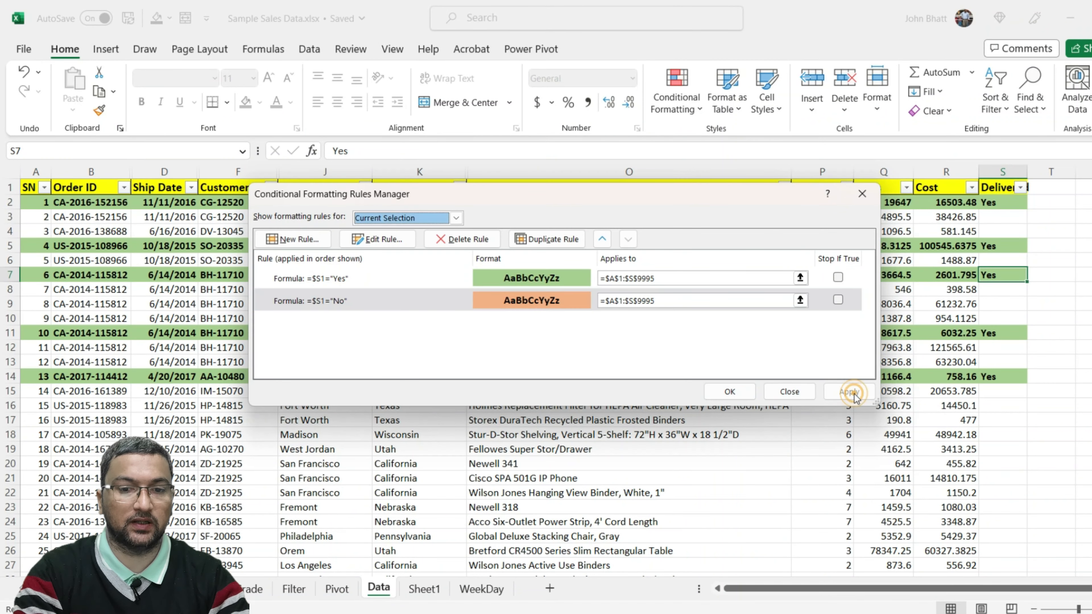
click(737, 397)
Enter No in the Delivered column for the Stur-D-Stor Shelving order, cell S18.
click(1002, 302)
key(Up)
key(Up)
key(Up)
key(Up)
key(Up)
key(Up)
key(Down)
key(Down)
key(Down)
key(Down)
key(Down)
key(Down)
key(Down)
key(Down)
key(Down)
key(Down)
key(Down)
key(Down)
key(Down)
key(Down)
key(Down)
text(N)
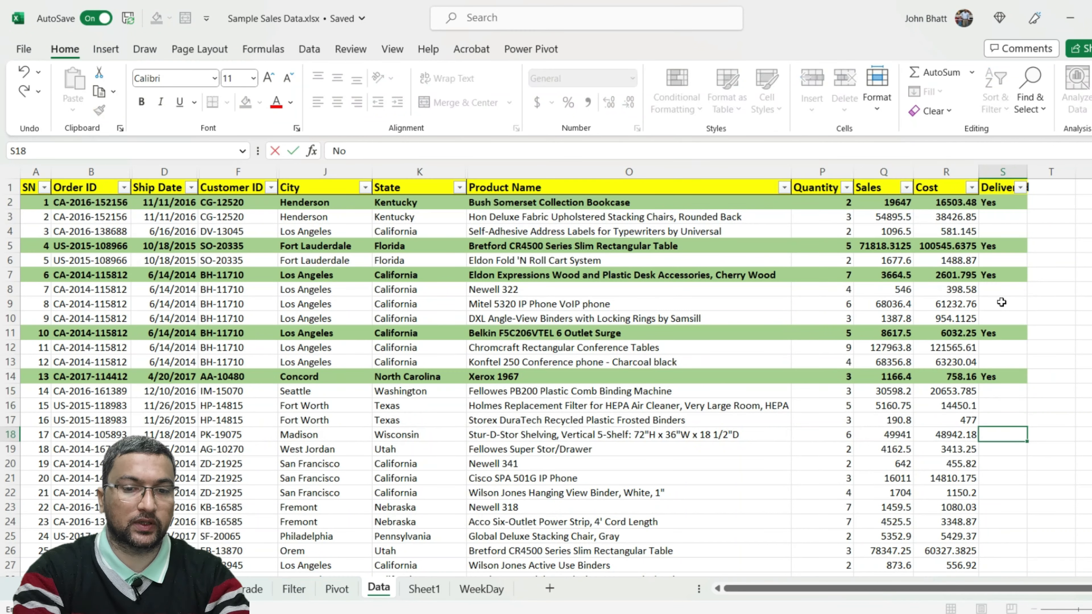
key(Return)
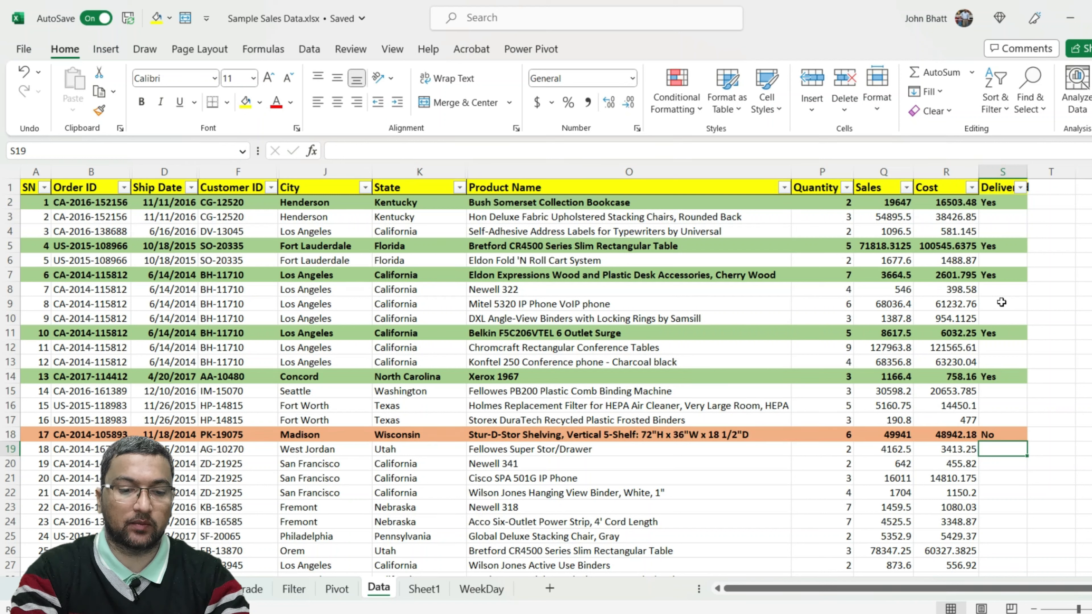
Mark the orders in rows 19 and 16 as delivered by entering Yes in cells S19 and S16.
text(Yes)
key(ctrl+Return)
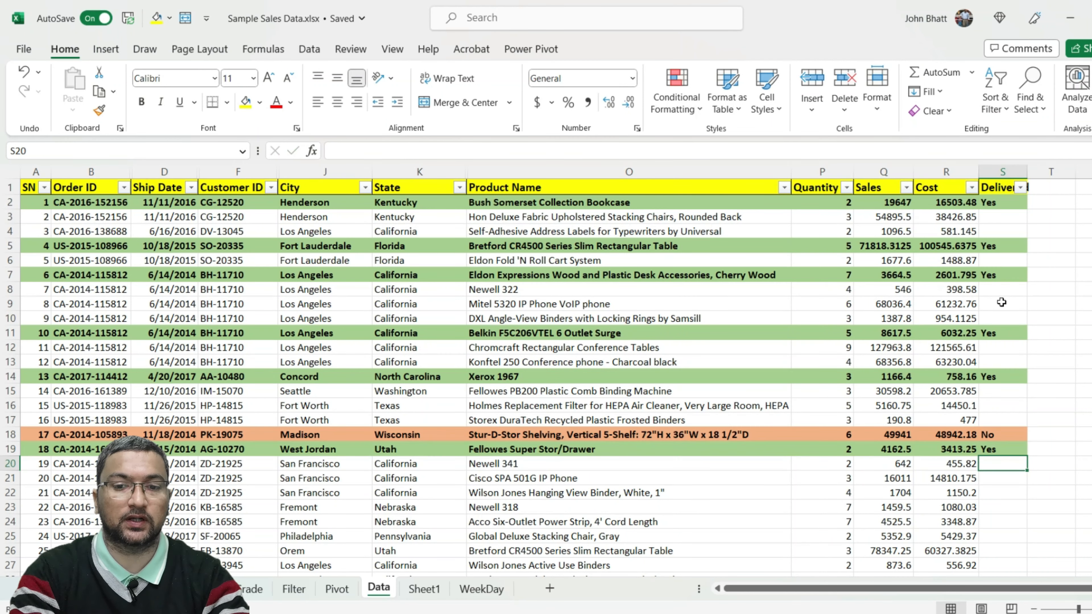
key(Down)
key(Down)
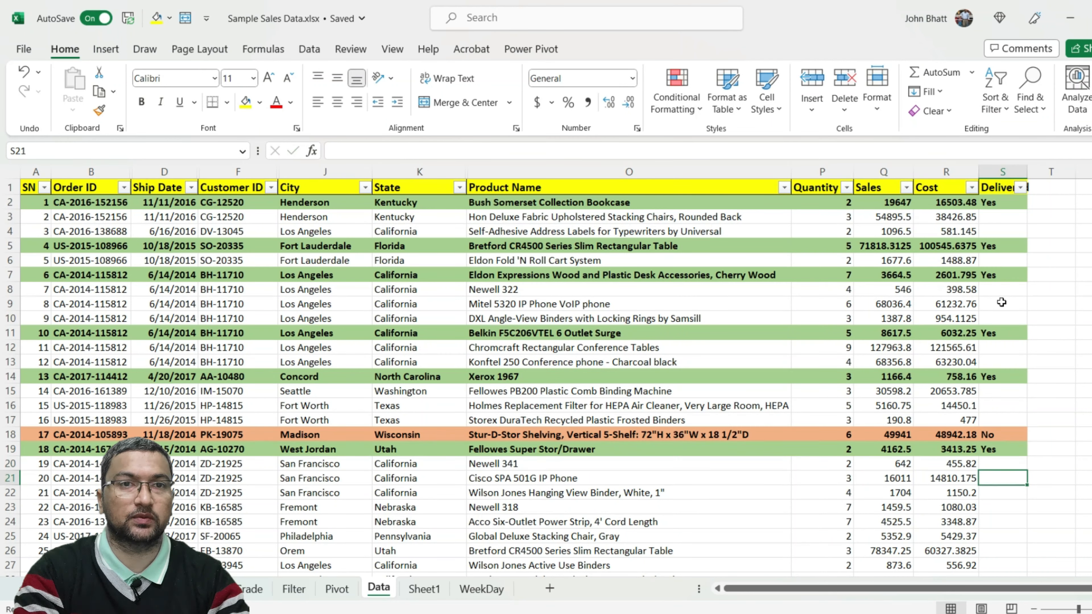
key(Up)
key(Up)
key(Up)
key(Up)
key(Up)
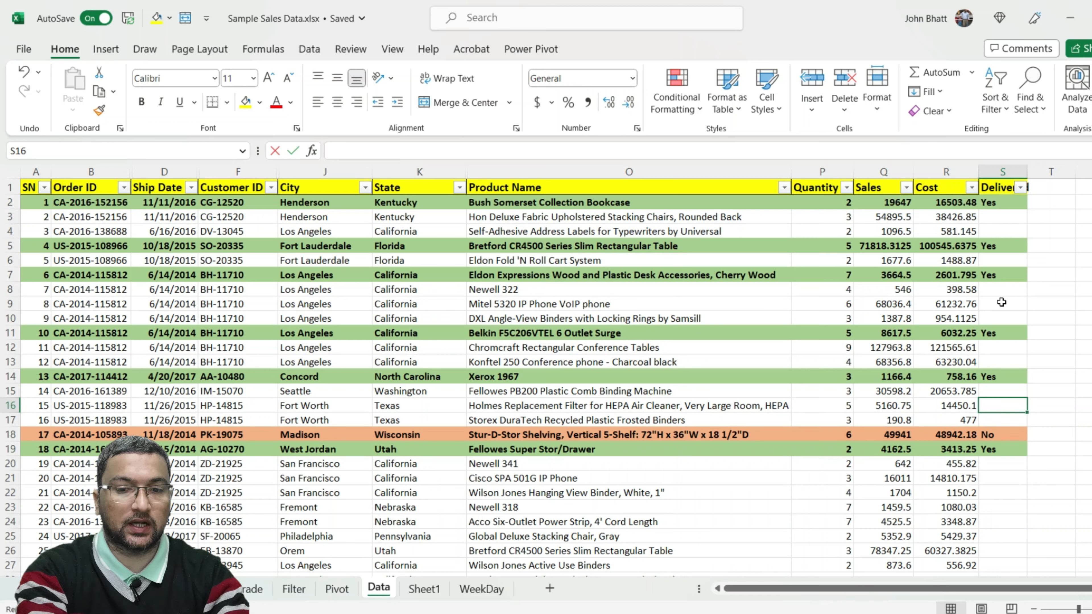
text(Yes)
key(Return)
Enter Yes in the Delivered column for the Chromcraft Rectangular Conference Tables order, cell S12.
key(Up)
key(Up)
key(Up)
key(Up)
key(Up)
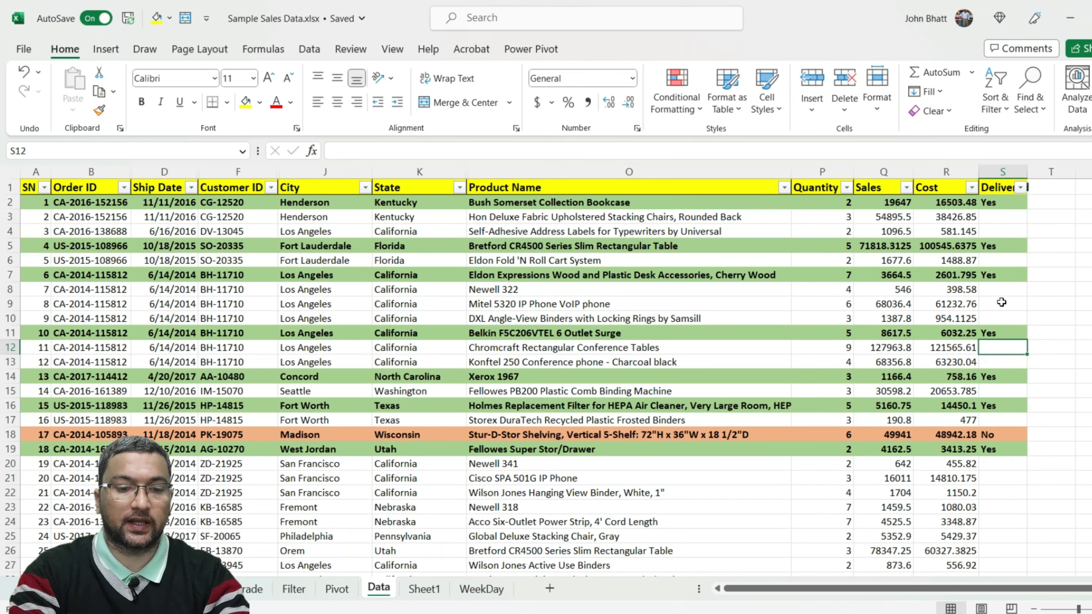
text(Yes)
key(ctrl+Return)
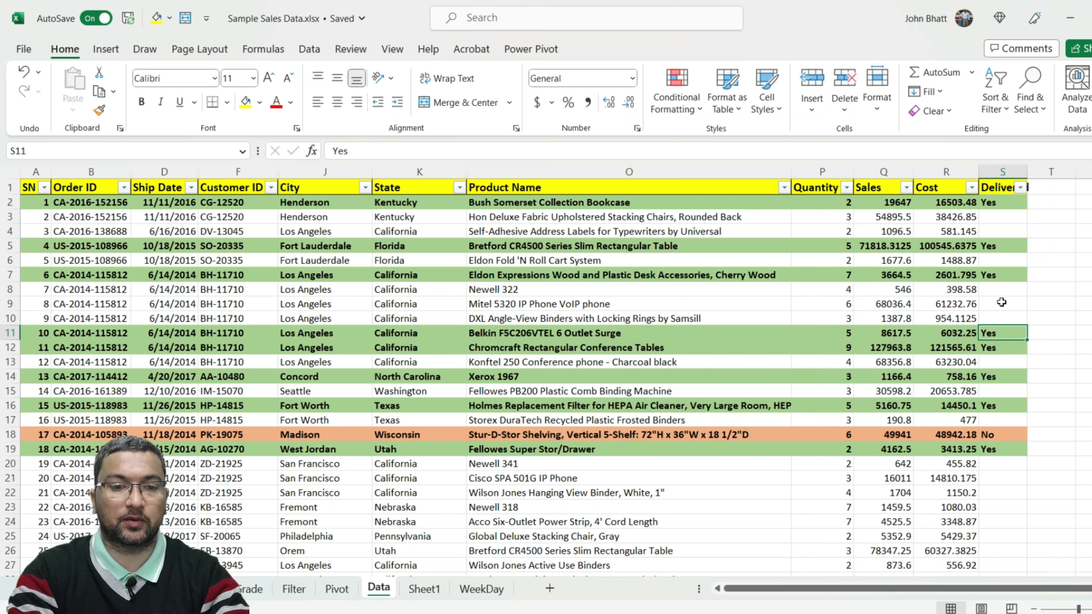